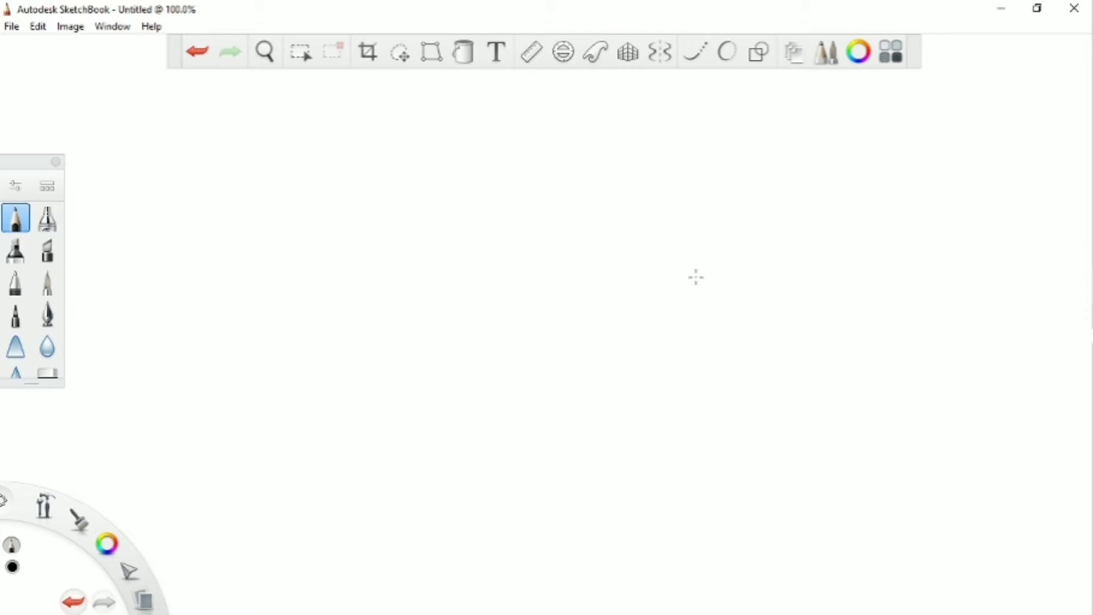
- Add the right zigzag arm, then curved lower arms and legs under the big head
mouse_move(456, 169)
mouse_down()
mouse_move(589, 210)
mouse_move(489, 346)
mouse_move(676, 312)
mouse_move(502, 318)
mouse_move(664, 316)
mouse_move(561, 326)
mouse_move(597, 463)
mouse_up()
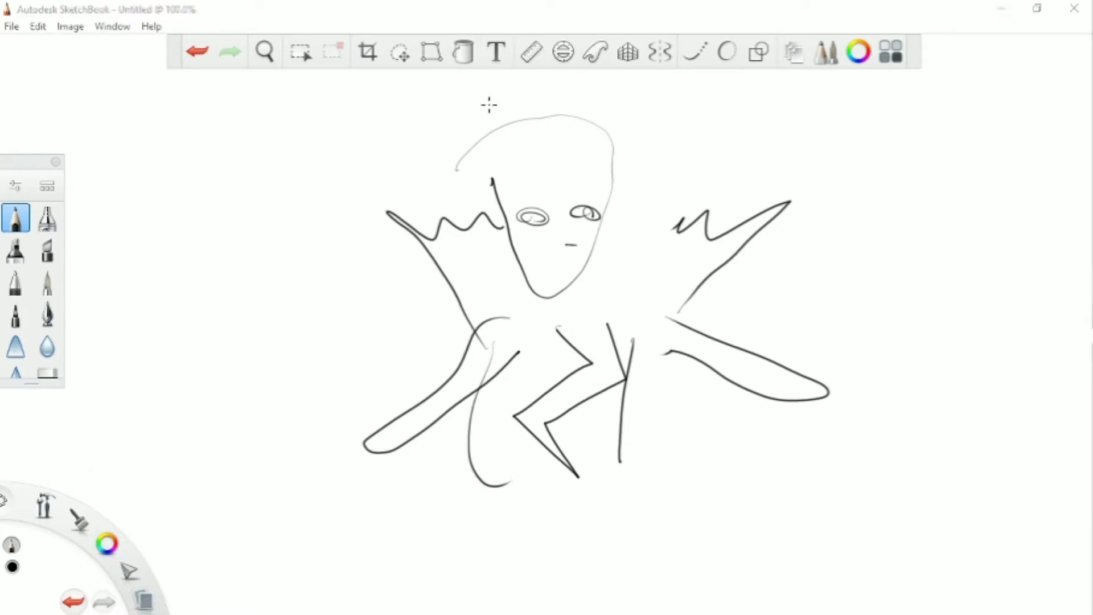
- Add Layer2, hide Layer1's sketch, and draw a new figure's round head and arm
click(795, 56)
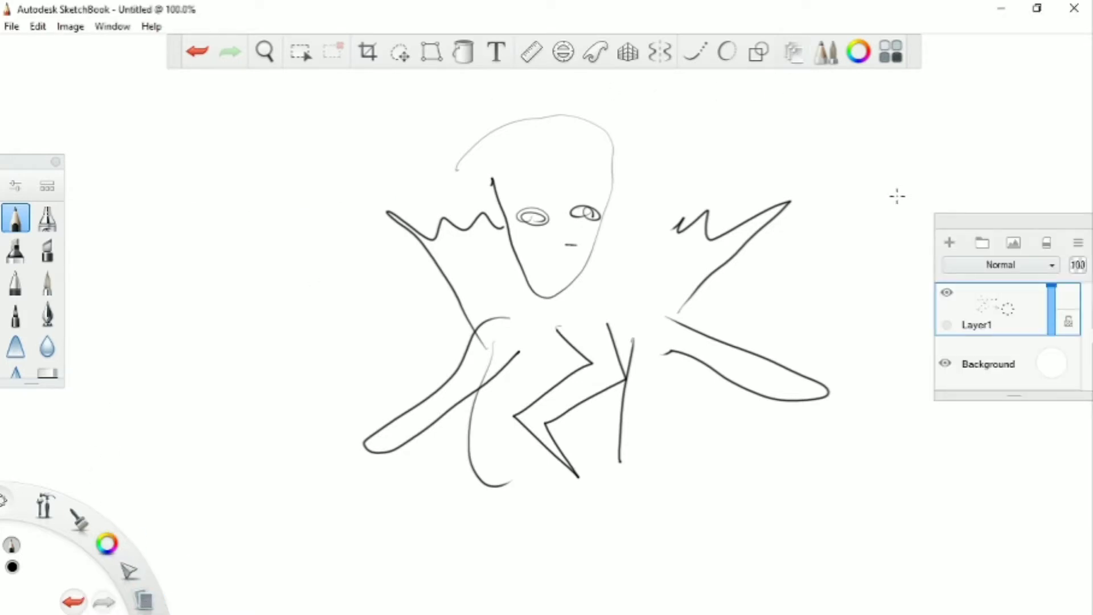
click(948, 242)
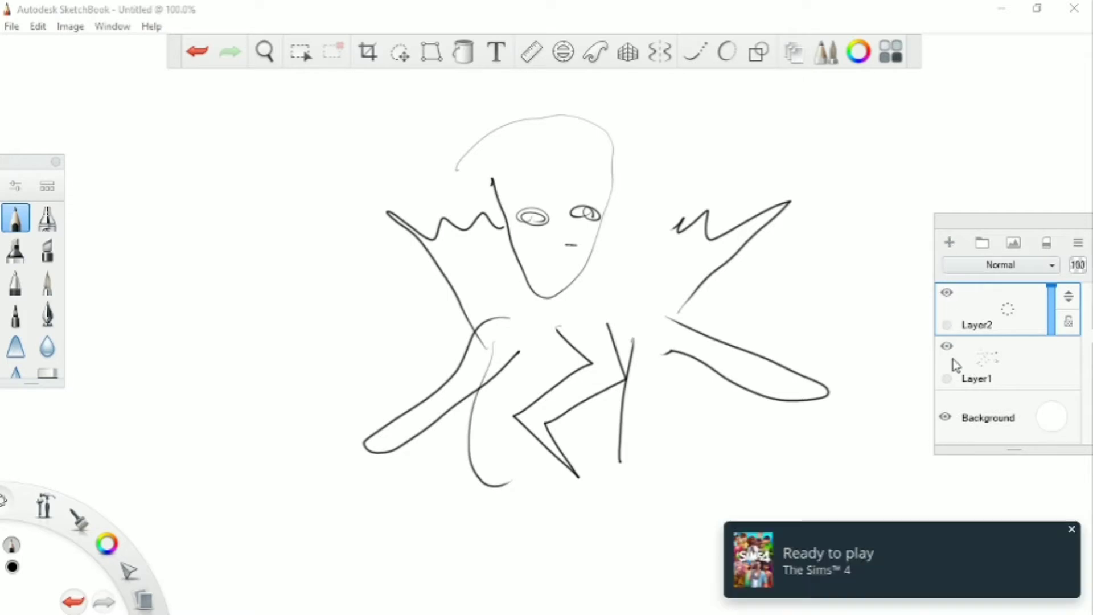
click(947, 346)
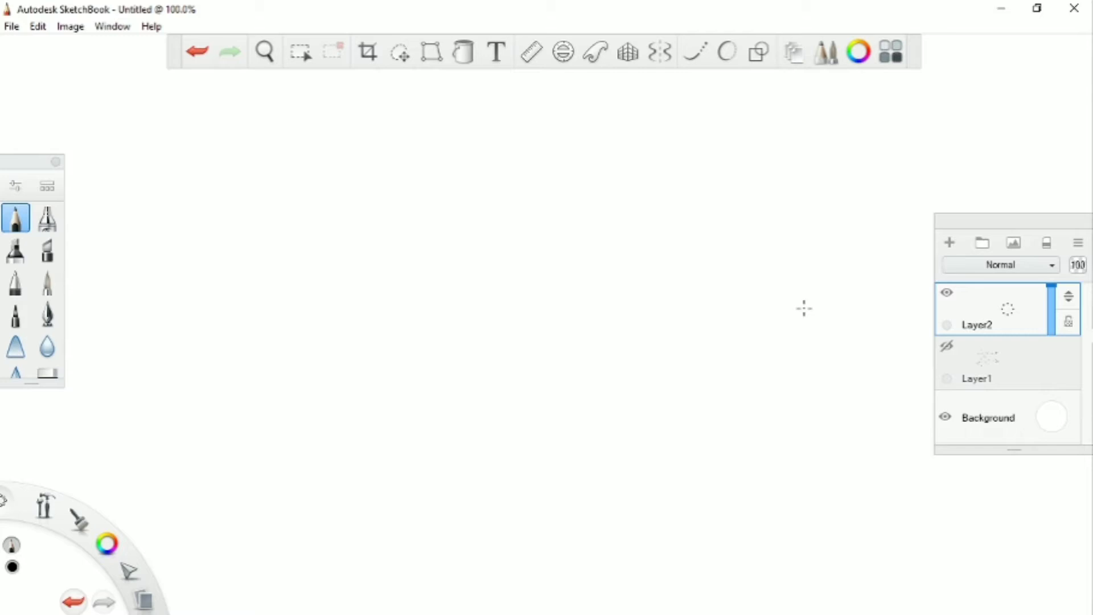
mouse_move(439, 156)
mouse_down()
mouse_move(478, 171)
mouse_move(573, 145)
mouse_up()
- Draw a smooth curve with the French curve guide, then bring SketchBook back and reposition its window
click(596, 52)
drag(577, 87, 876, 239)
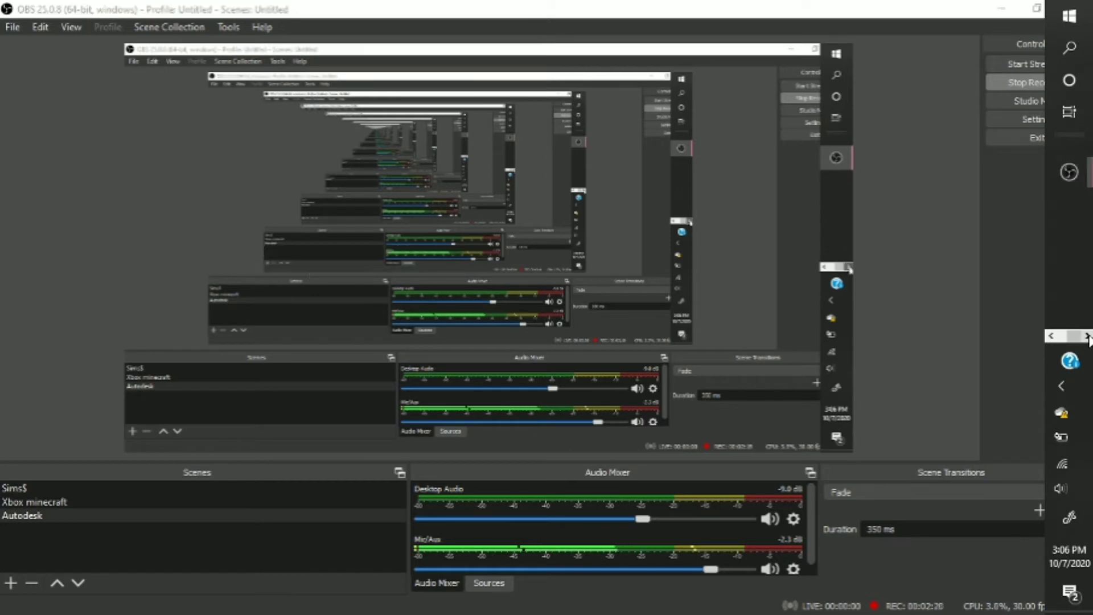
click(1070, 293)
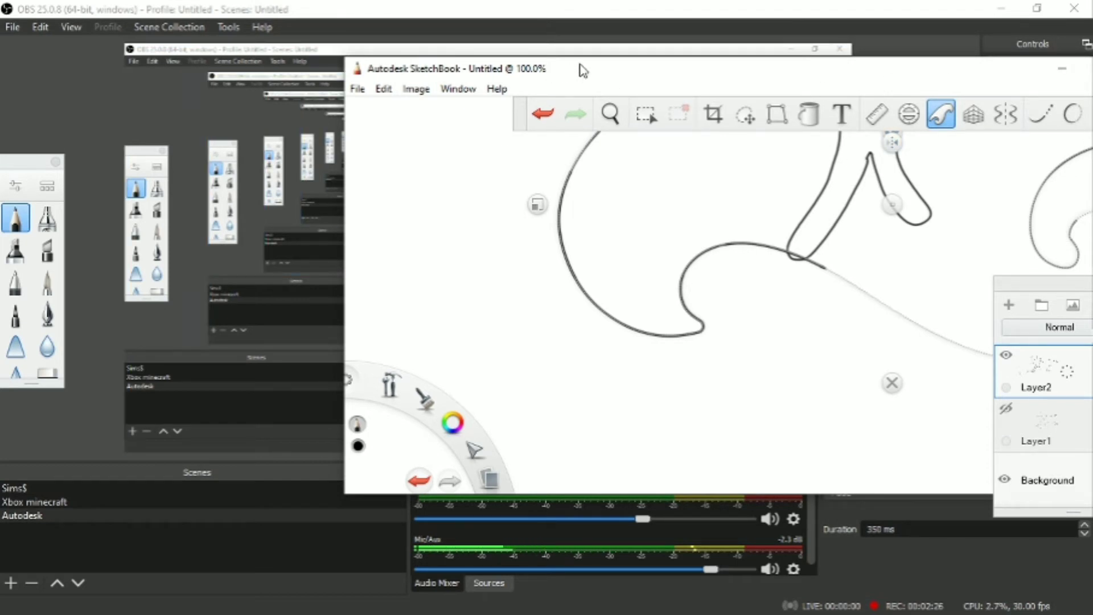
drag(580, 66, 387, 83)
- Maximize SketchBook, put away the French curve, and draw pointed ears, a triangle, bowl curve and zigzag
click(905, 84)
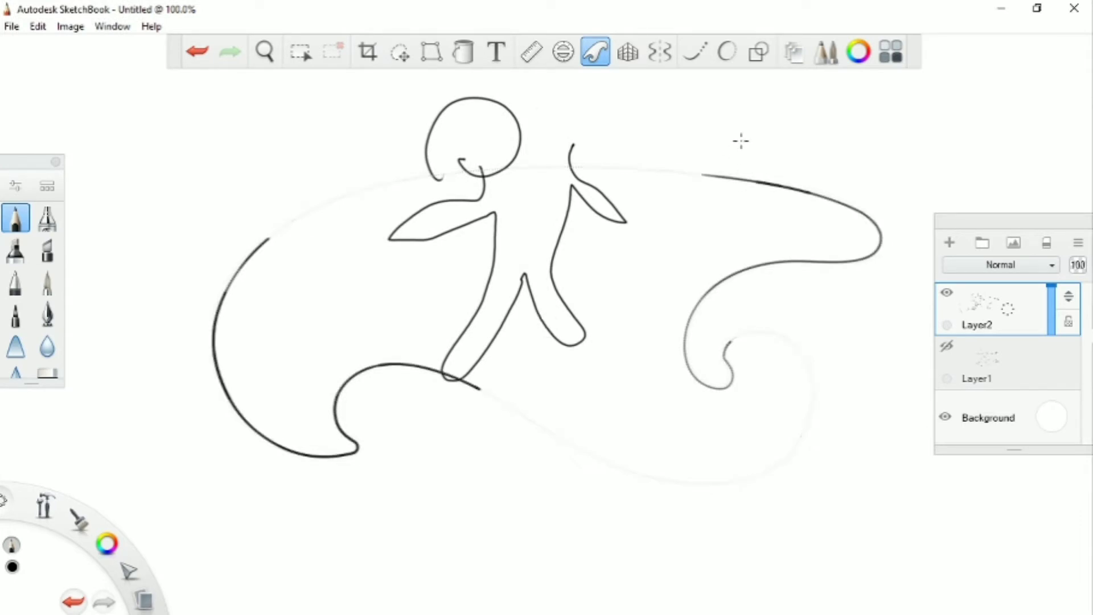
click(598, 59)
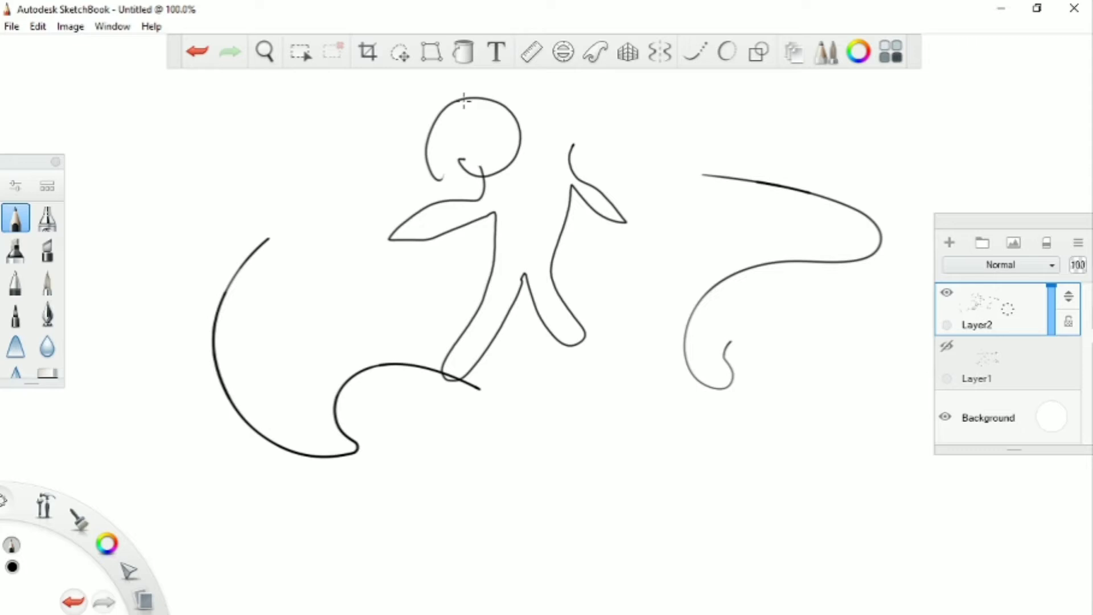
mouse_move(451, 110)
mouse_down()
mouse_move(426, 156)
mouse_move(536, 156)
mouse_up()
drag(657, 263, 700, 281)
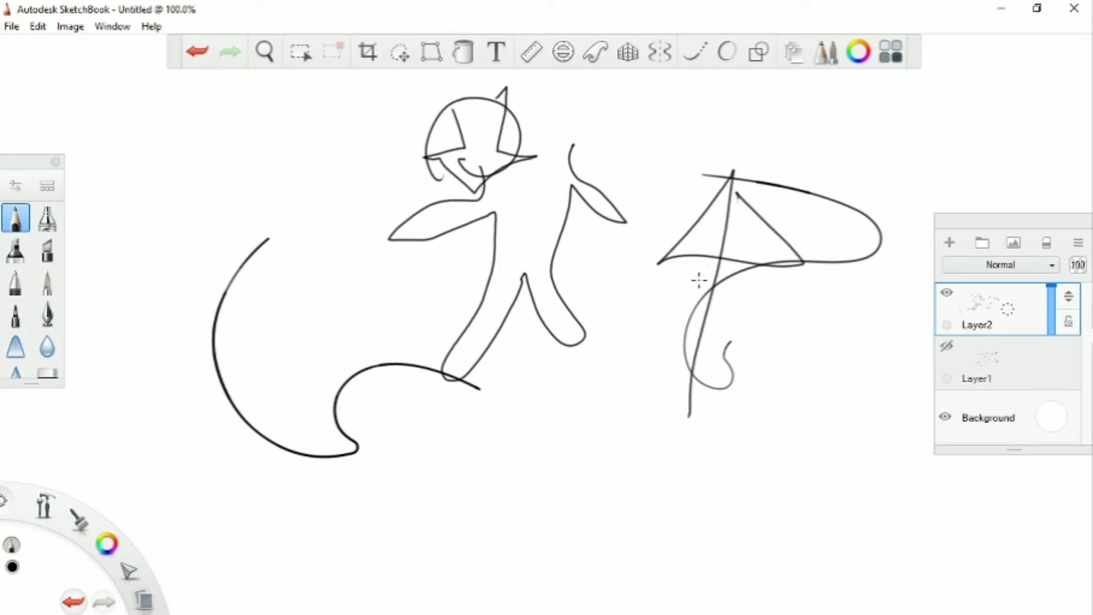
drag(618, 321, 802, 342)
drag(690, 504, 729, 498)
- Add looping strokes, diagonal lines, small loops and C-shaped curves to the second figure
mouse_move(450, 204)
mouse_down()
mouse_move(509, 215)
mouse_move(366, 388)
mouse_up()
drag(603, 225, 561, 239)
drag(688, 219, 659, 217)
drag(645, 274, 606, 279)
drag(519, 453, 515, 483)
drag(569, 437, 577, 461)
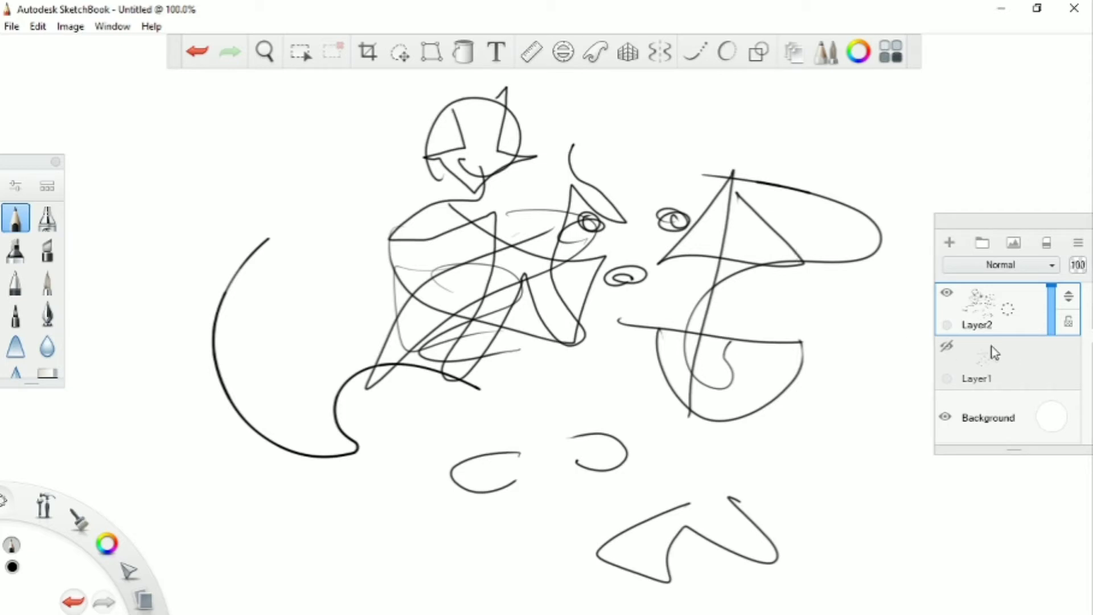
- Add Layer3, hide Layer2, and draw the third character's head, M-shaped fringe, ear and top curves
click(949, 245)
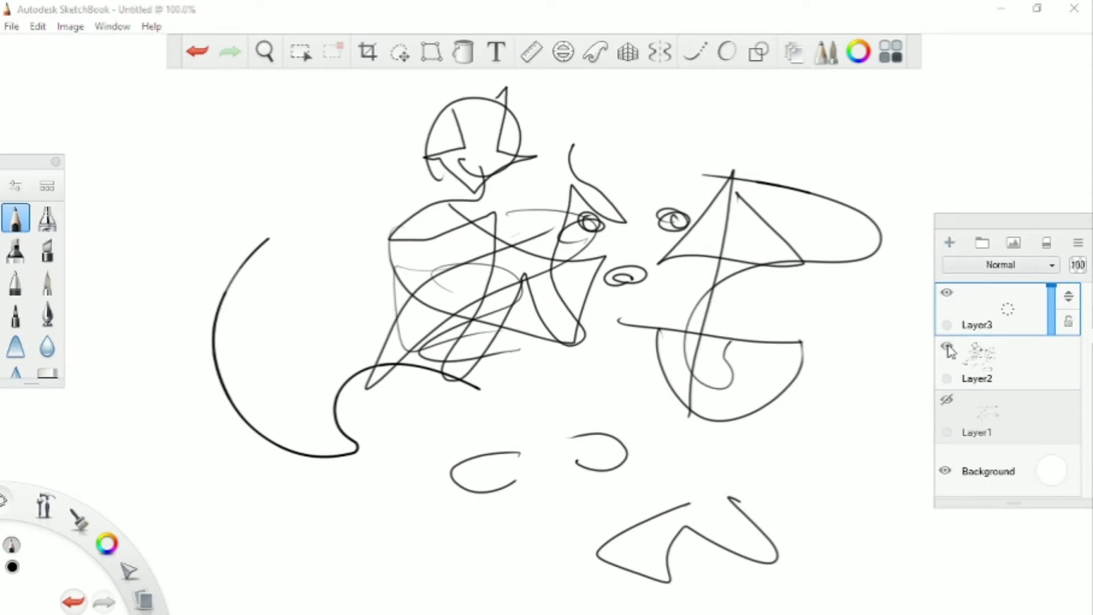
click(947, 347)
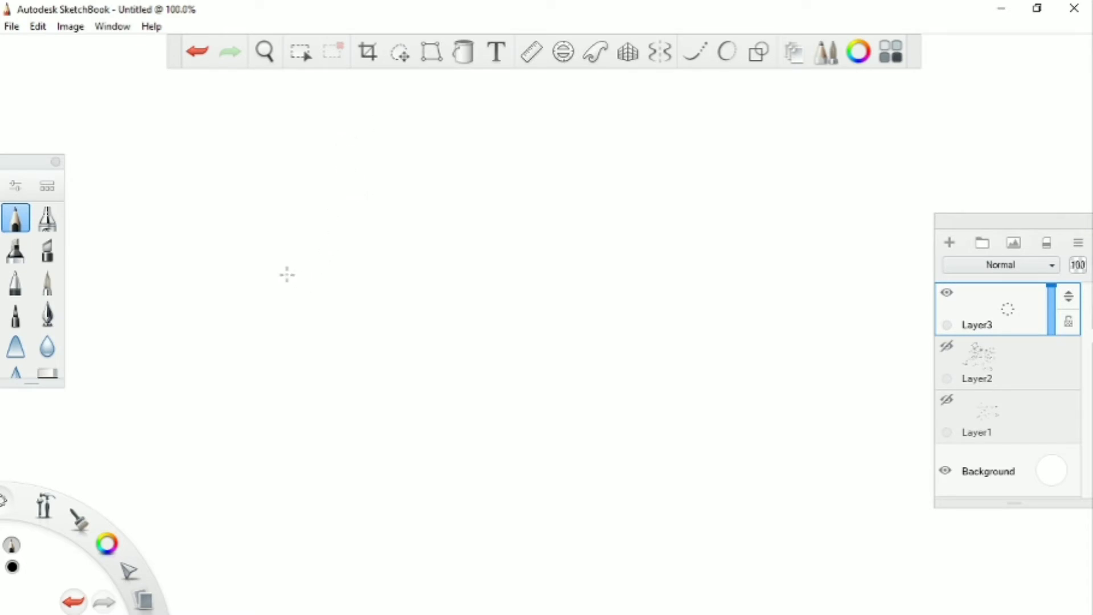
mouse_move(291, 276)
mouse_down()
mouse_move(296, 339)
mouse_move(453, 504)
mouse_up()
drag(378, 227, 510, 260)
drag(524, 114, 653, 107)
drag(560, 165, 695, 157)
- Add round eyes, a bowtie, face hatching, a top-right circle and a hatched bottom-right loop
drag(603, 273, 626, 277)
drag(404, 408, 638, 486)
drag(580, 273, 726, 323)
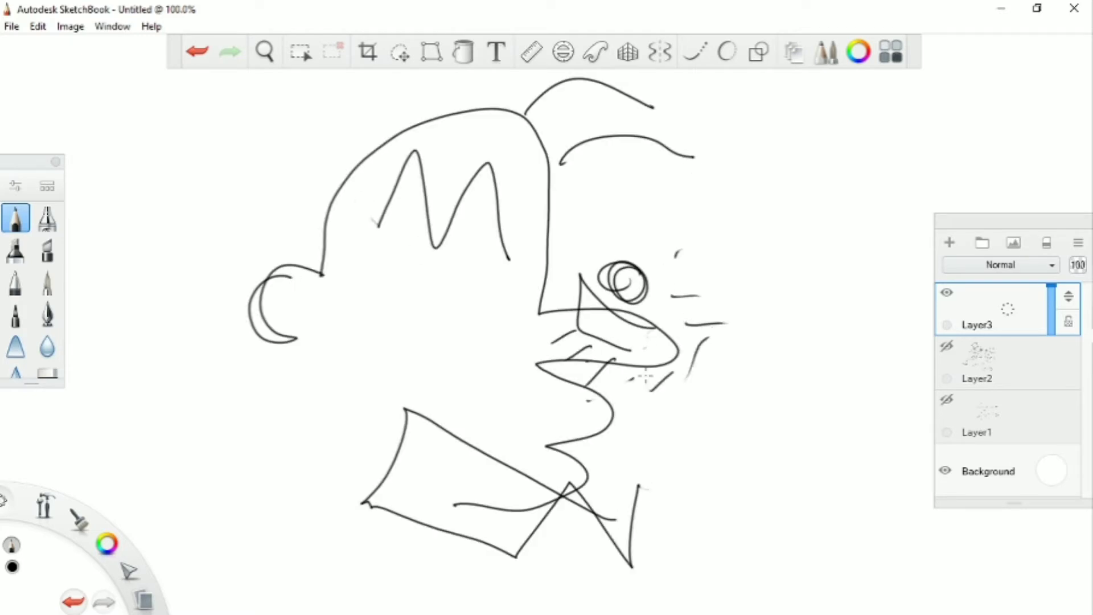
drag(649, 259, 677, 171)
drag(933, 483, 978, 606)
drag(856, 587, 910, 512)
- Rearrange the layer stack, then move the floating Layers panel aside and close it
drag(1002, 484, 1028, 393)
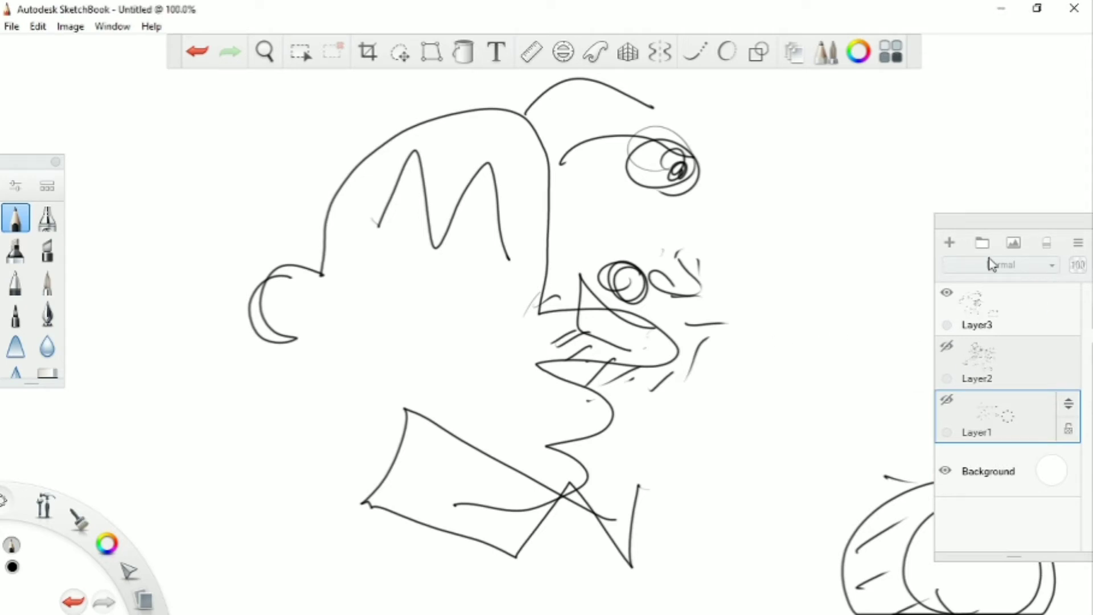
click(1002, 227)
drag(1002, 226, 914, 228)
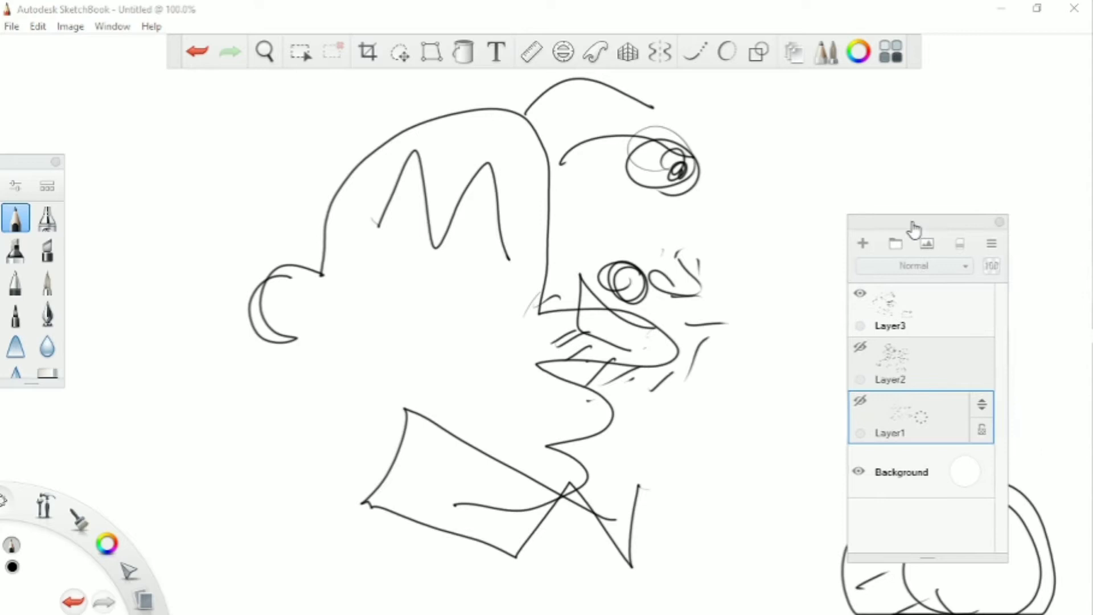
click(997, 224)
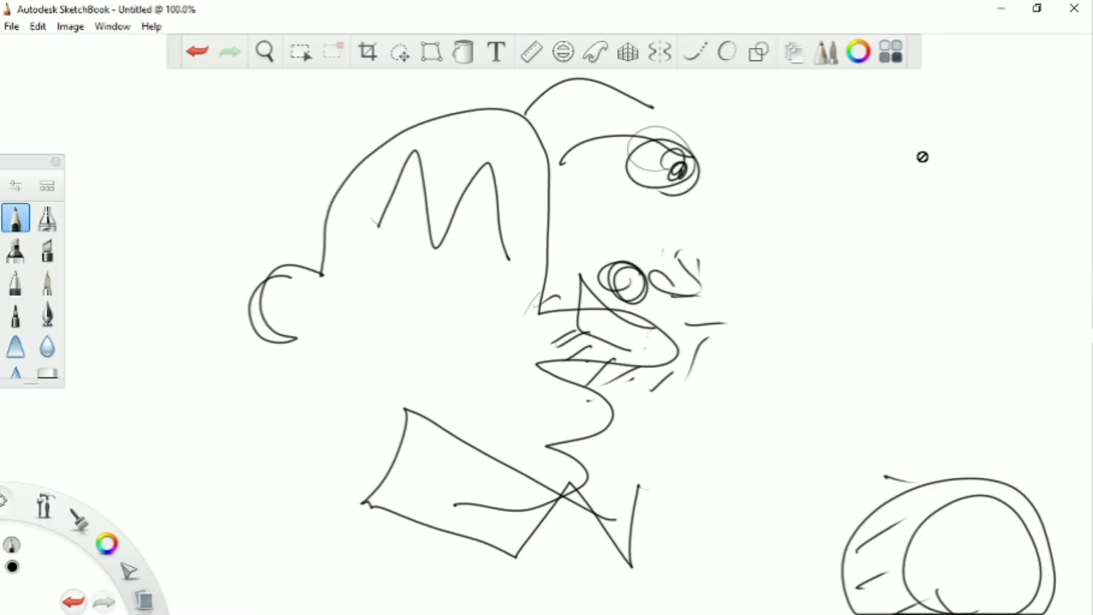
- Hide Layer3's sketch, add an empty Layer5, and close the Layers panel with Ctrl+L
click(795, 56)
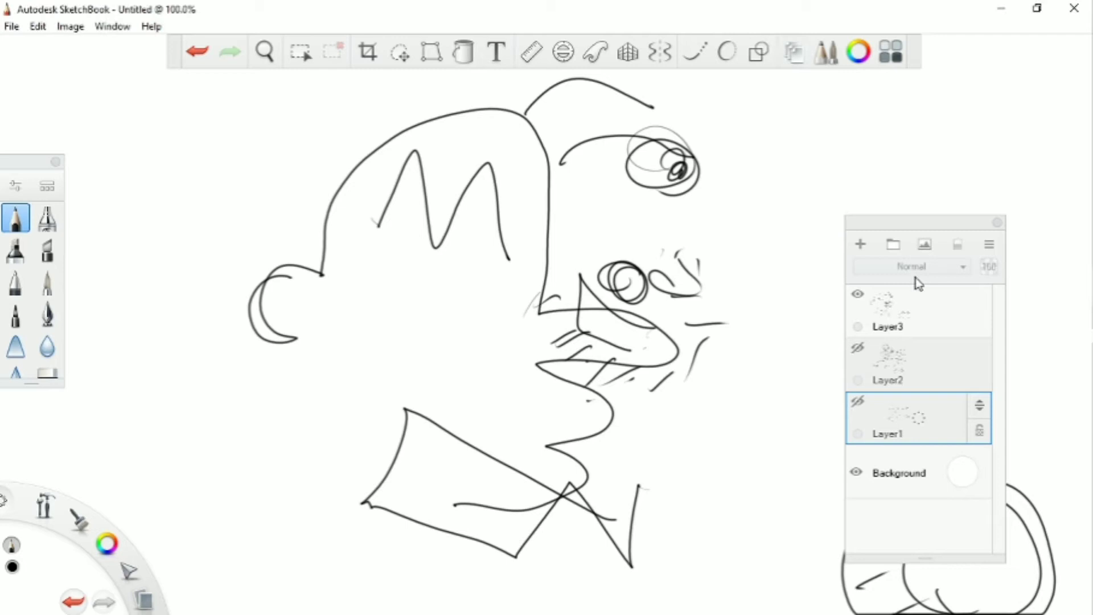
click(857, 294)
click(860, 245)
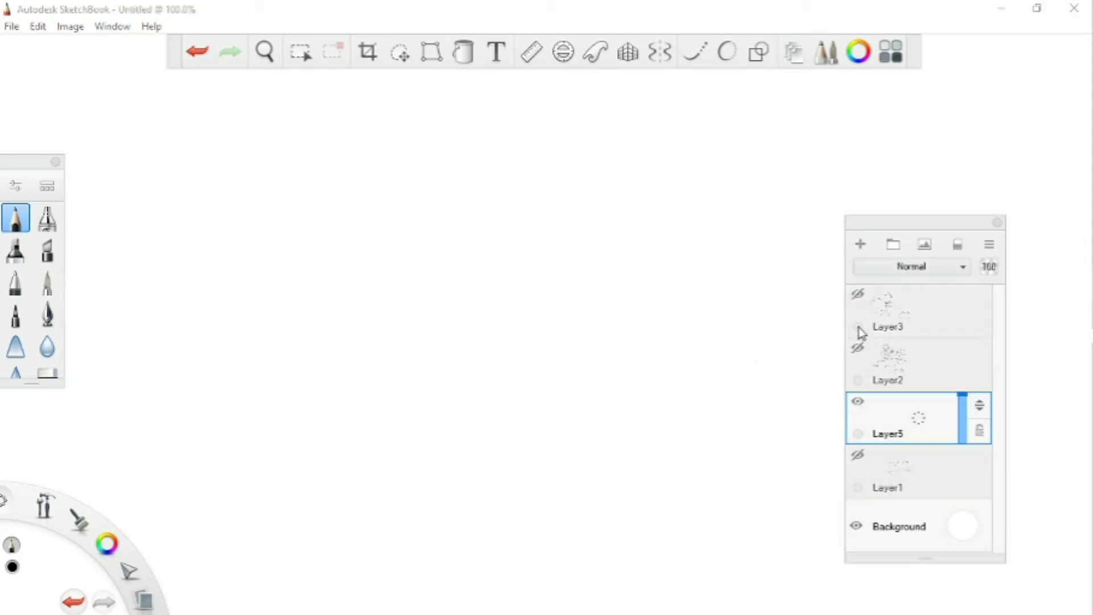
key(ctrl+l)
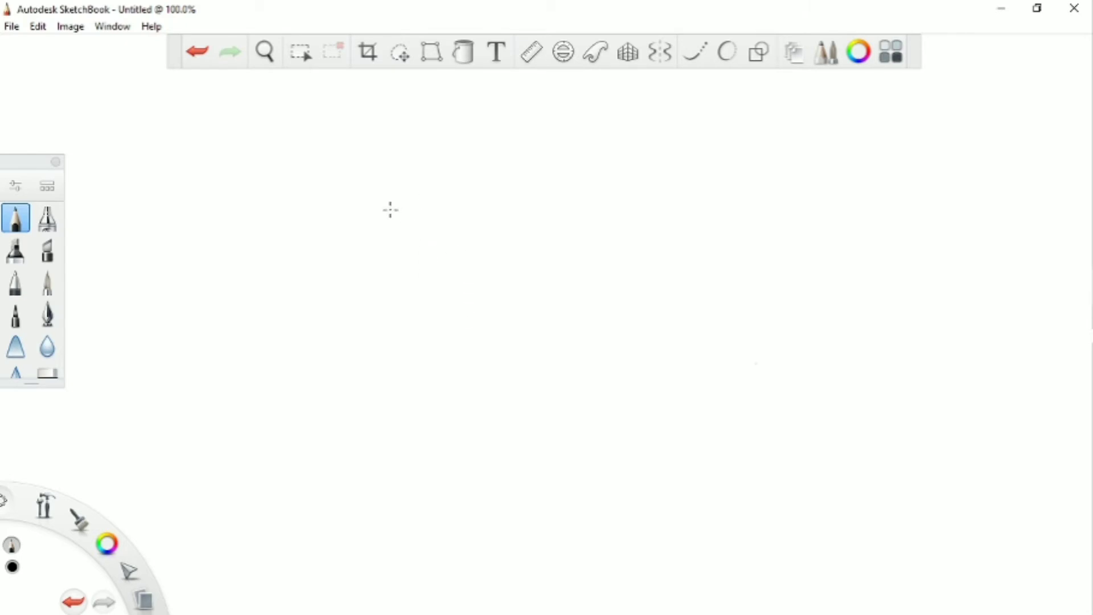
- Draw the fourth character's round glasses, a Z above the head, mouth, wings and body outline
drag(390, 210, 677, 239)
drag(528, 107, 601, 172)
drag(481, 336, 586, 349)
drag(400, 374, 446, 411)
drag(446, 411, 663, 387)
drag(547, 336, 632, 324)
- With Symmetry on, add mirrored scribbled eyebrows, mouth lines and zigzags across wings and body
click(659, 51)
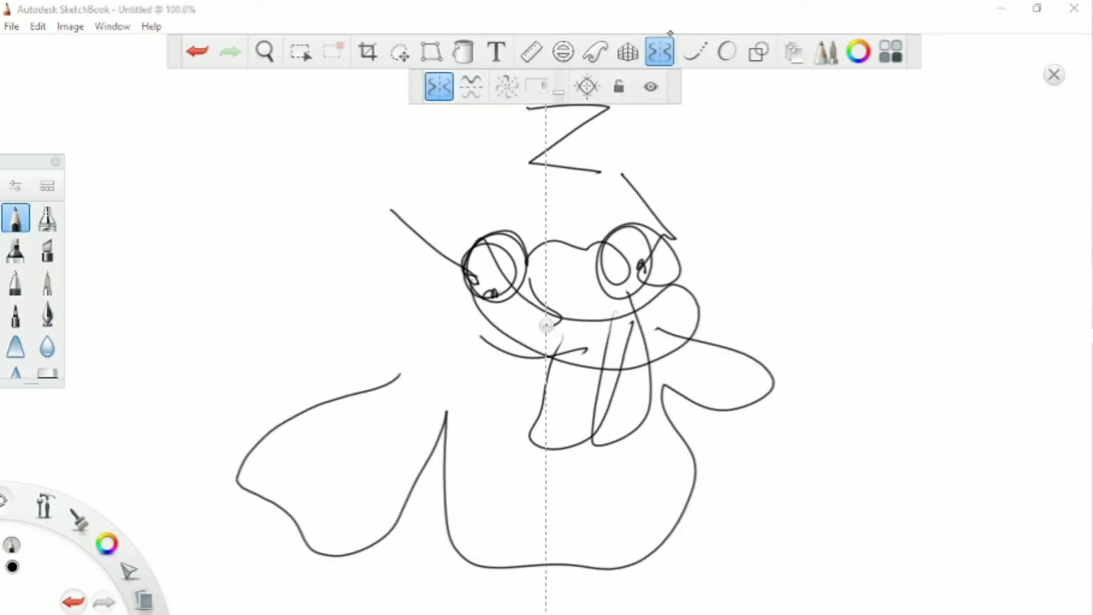
drag(637, 121, 714, 136)
drag(592, 120, 725, 140)
drag(555, 353, 623, 351)
drag(577, 392, 626, 407)
drag(698, 424, 757, 393)
drag(575, 438, 623, 453)
drag(688, 469, 740, 441)
drag(720, 367, 765, 340)
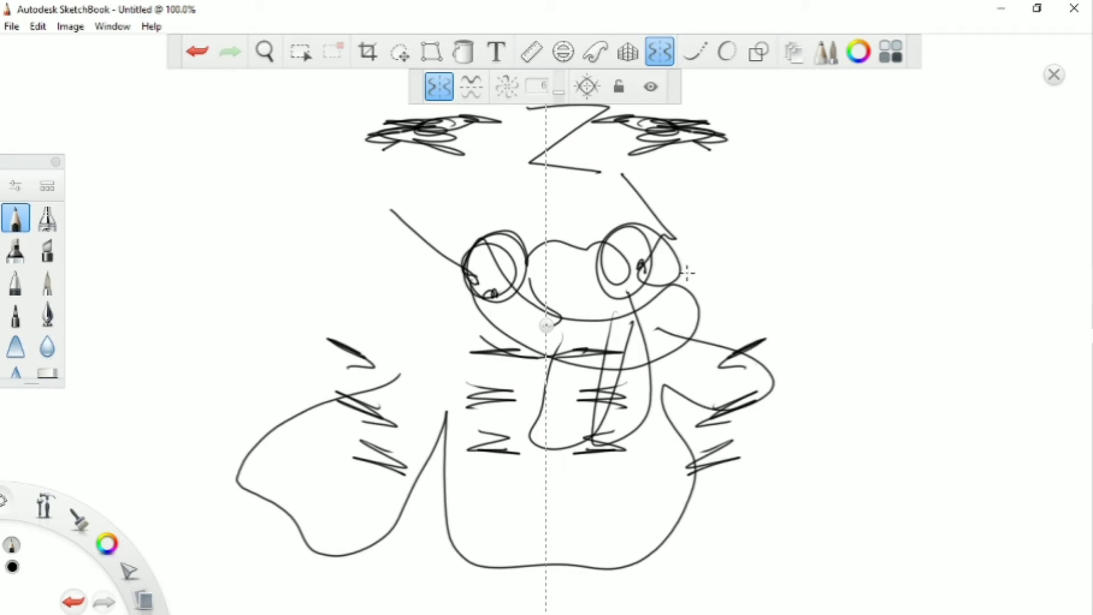
click(660, 56)
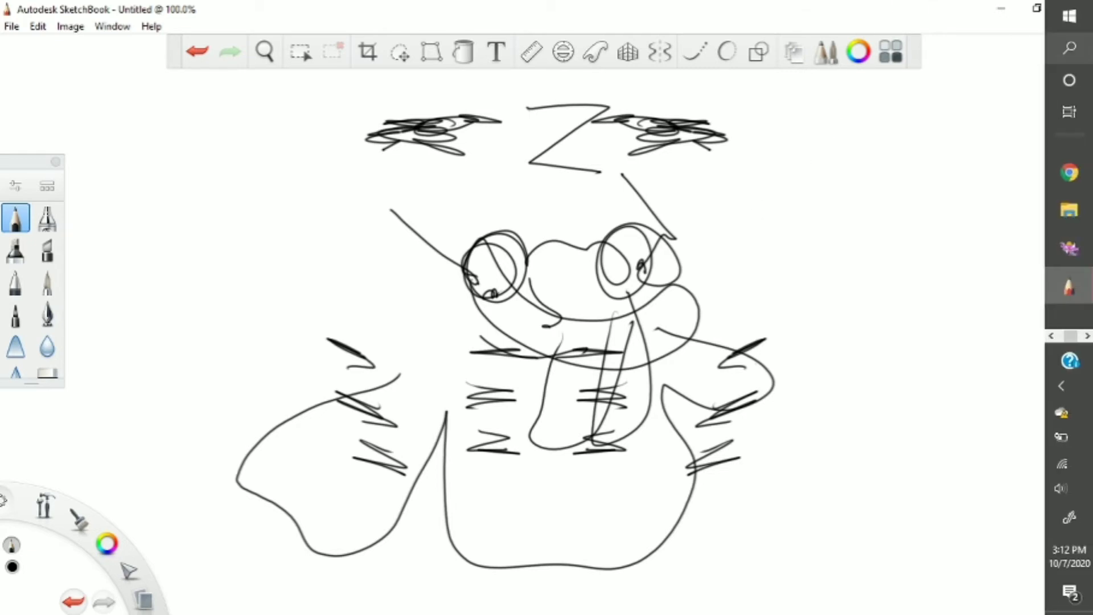
- Hide Layer5's fourth sketch, add an empty Layer6, and close the Layers panel
click(793, 52)
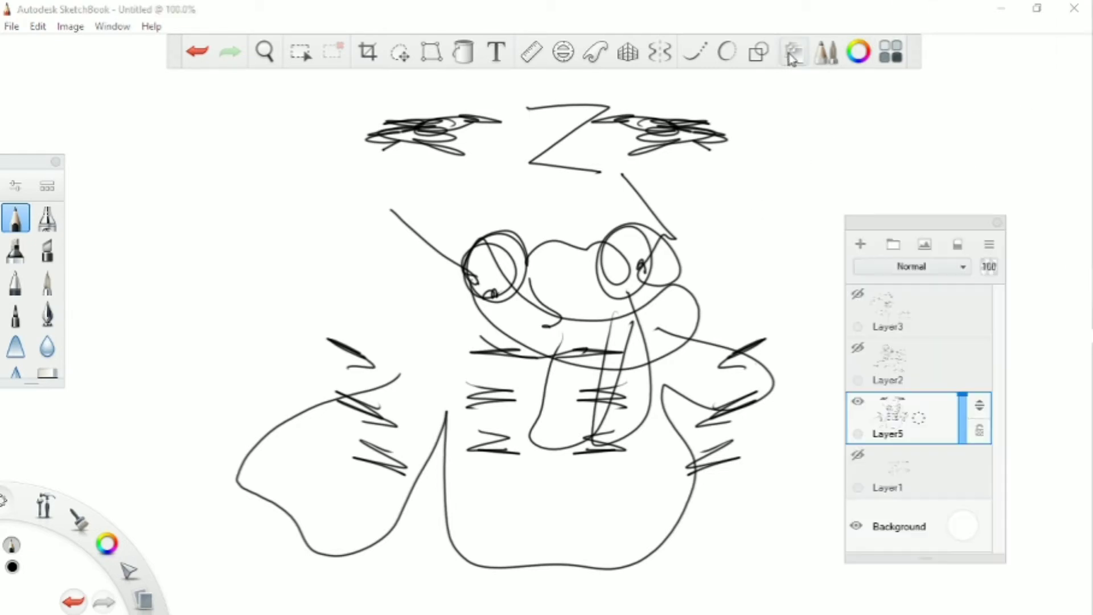
click(857, 402)
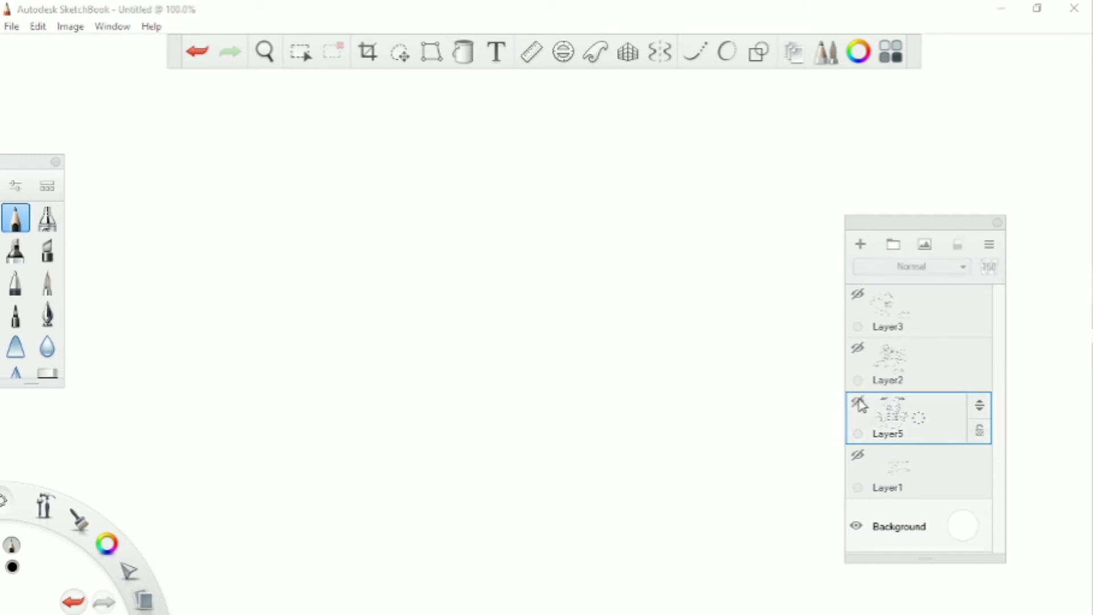
click(860, 243)
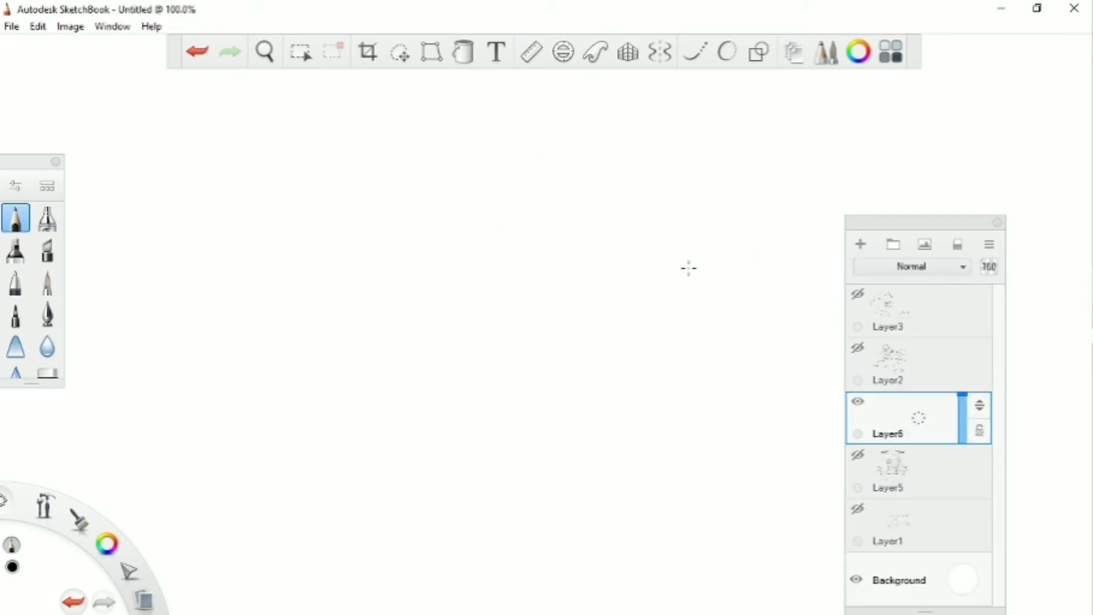
click(997, 221)
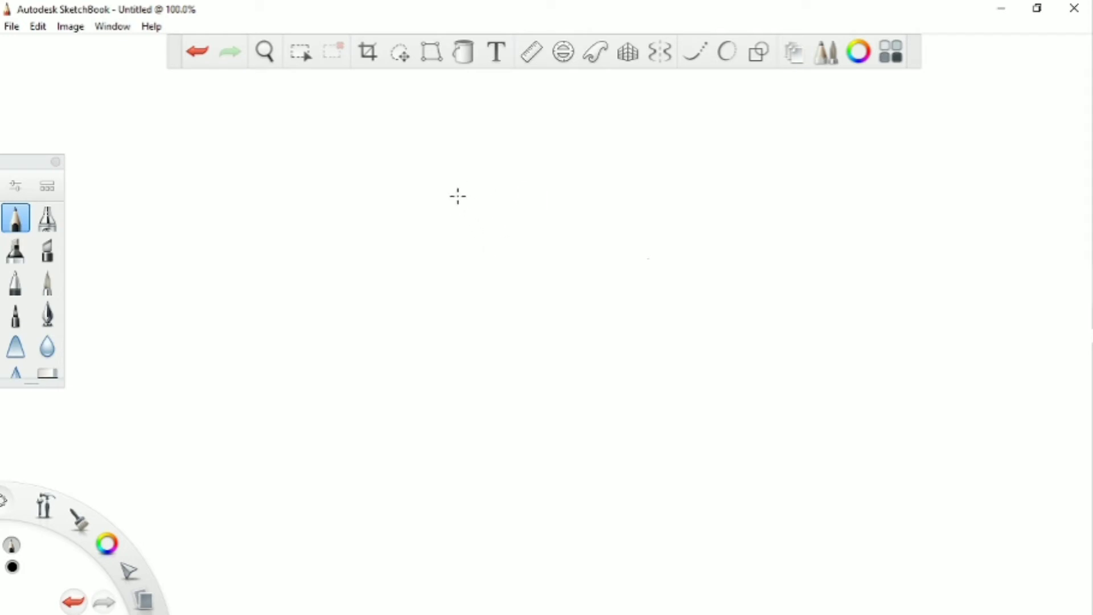
- Draw the large head, small eyes, antenna, frown, arm, round body, belt, legs and feet
drag(456, 200, 515, 277)
drag(623, 188, 595, 219)
drag(562, 230, 564, 238)
drag(523, 241, 530, 239)
mouse_move(576, 287)
mouse_down()
mouse_move(517, 280)
mouse_move(576, 288)
mouse_up()
mouse_move(508, 301)
mouse_down()
mouse_move(502, 345)
mouse_move(618, 310)
mouse_up()
drag(648, 270, 677, 371)
drag(484, 367, 692, 370)
drag(521, 430, 535, 589)
drag(571, 441, 552, 579)
drag(612, 432, 636, 402)
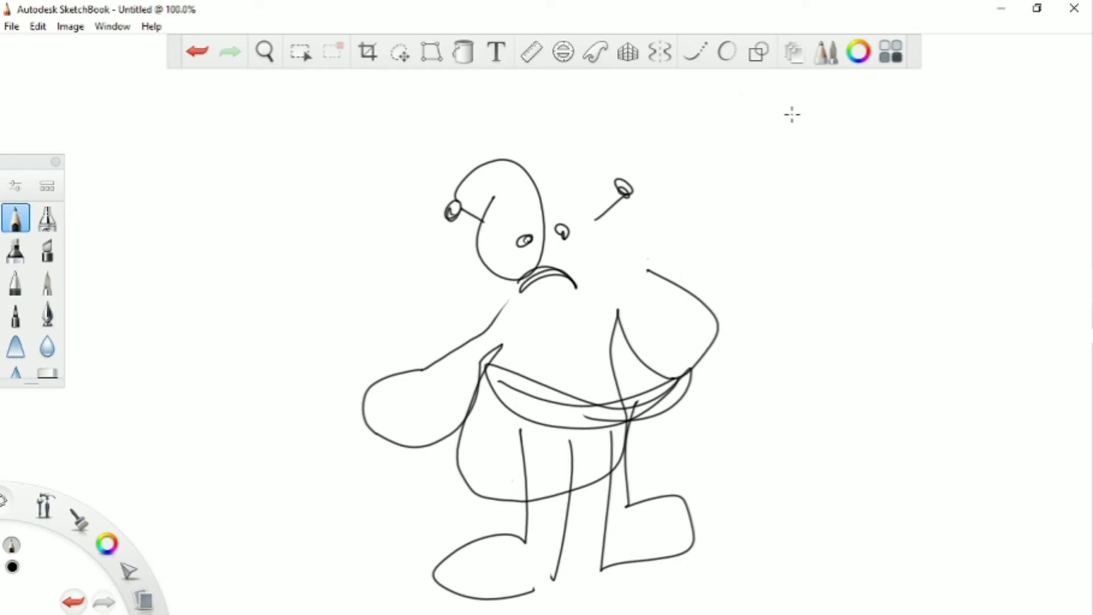
- On Layer7, draw a winged pony's head, eye, ear, muzzle, body, mane, tail and front leg
click(796, 53)
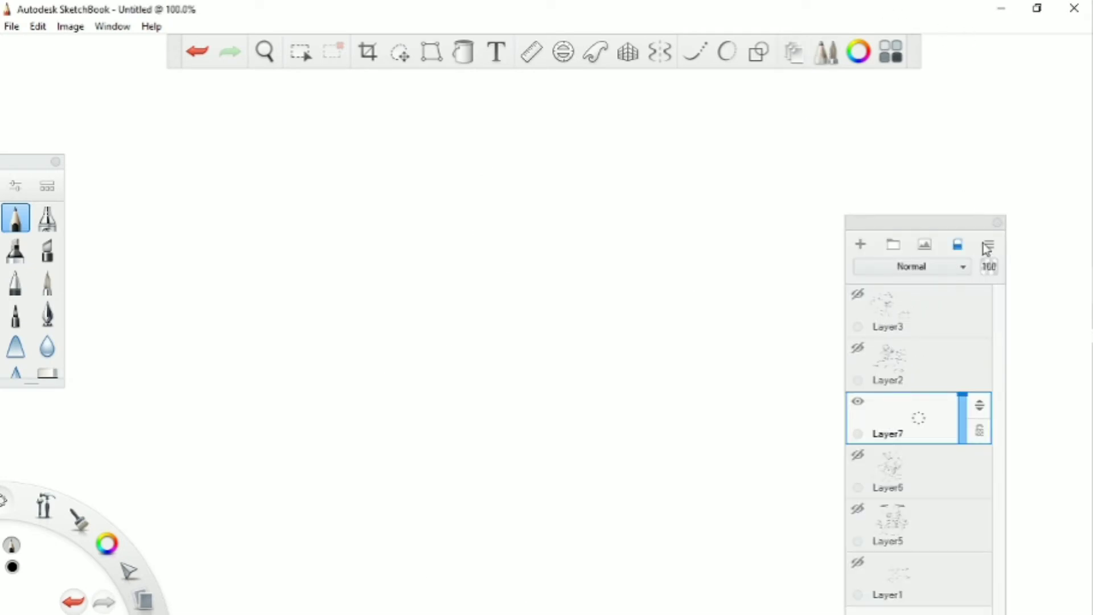
click(998, 222)
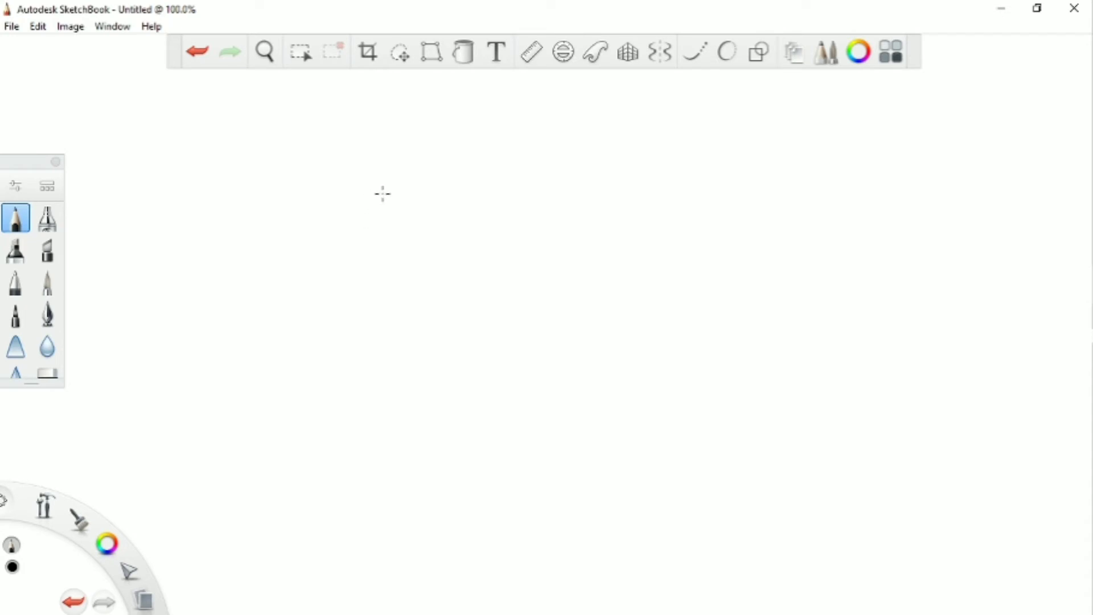
drag(383, 195, 539, 215)
drag(487, 203, 559, 237)
drag(592, 167, 549, 222)
mouse_move(548, 177)
mouse_down()
mouse_move(593, 288)
mouse_move(737, 378)
mouse_move(879, 581)
mouse_move(460, 84)
mouse_move(392, 378)
mouse_move(971, 371)
mouse_move(962, 464)
mouse_move(779, 398)
mouse_move(796, 572)
mouse_up()
drag(785, 407, 766, 489)
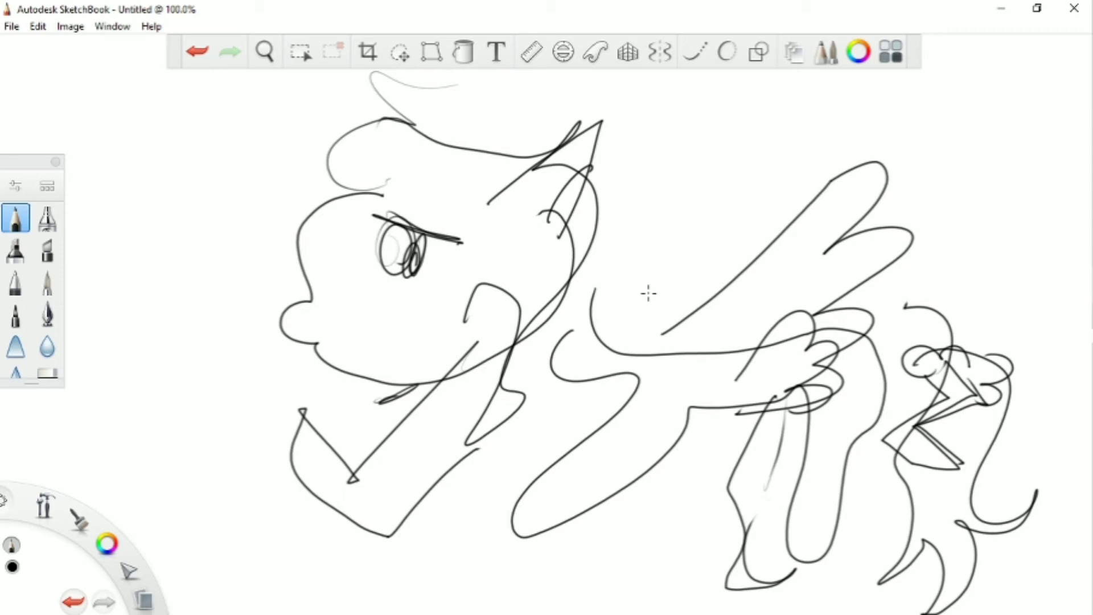
- Hide Layer7's winged pony, then sketch a round-headed figure beside a spiky-haired face
click(791, 55)
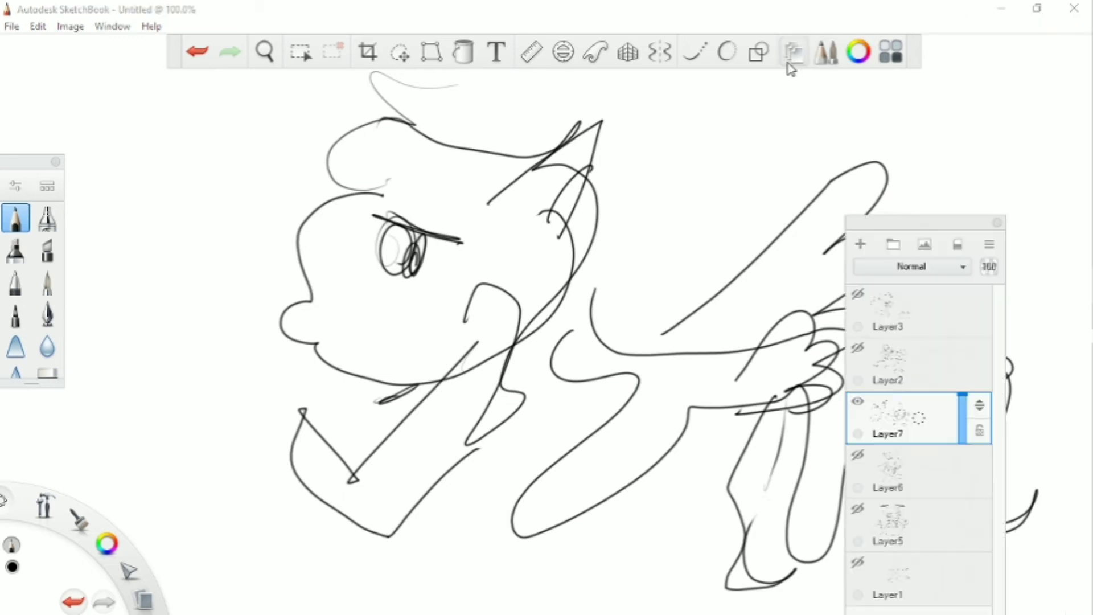
click(857, 401)
click(904, 199)
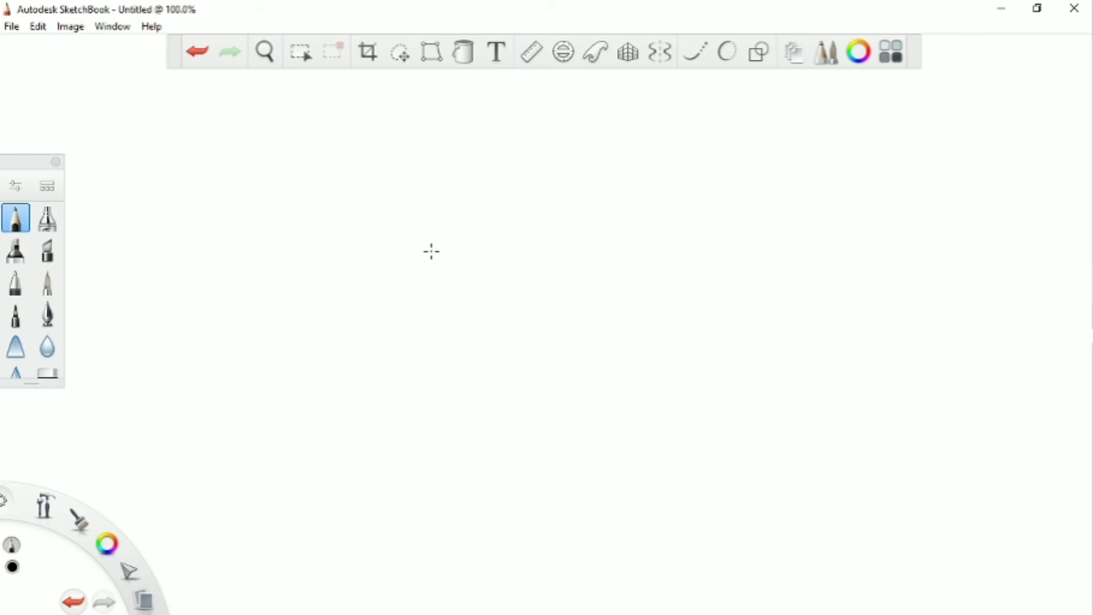
mouse_move(431, 251)
mouse_down()
mouse_move(483, 342)
mouse_move(463, 276)
mouse_move(361, 586)
mouse_move(605, 608)
mouse_move(484, 429)
mouse_move(685, 285)
mouse_move(763, 283)
mouse_move(772, 126)
mouse_move(743, 196)
mouse_move(754, 342)
mouse_move(679, 434)
mouse_up()
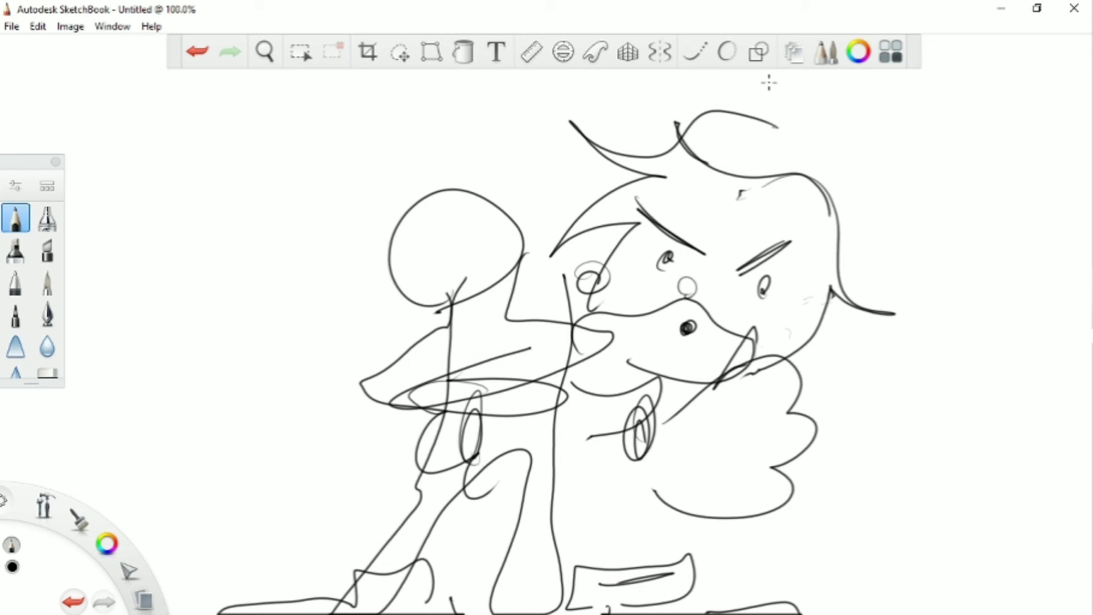
- Hide Layer8's two-figure sketch and add a new empty Layer9
click(795, 51)
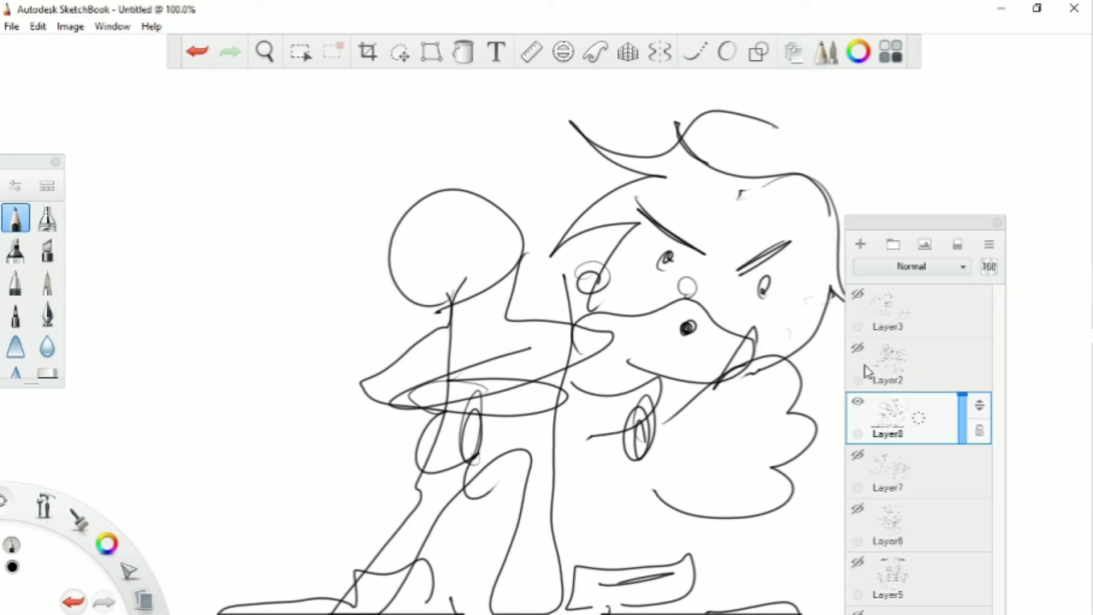
click(858, 401)
click(860, 245)
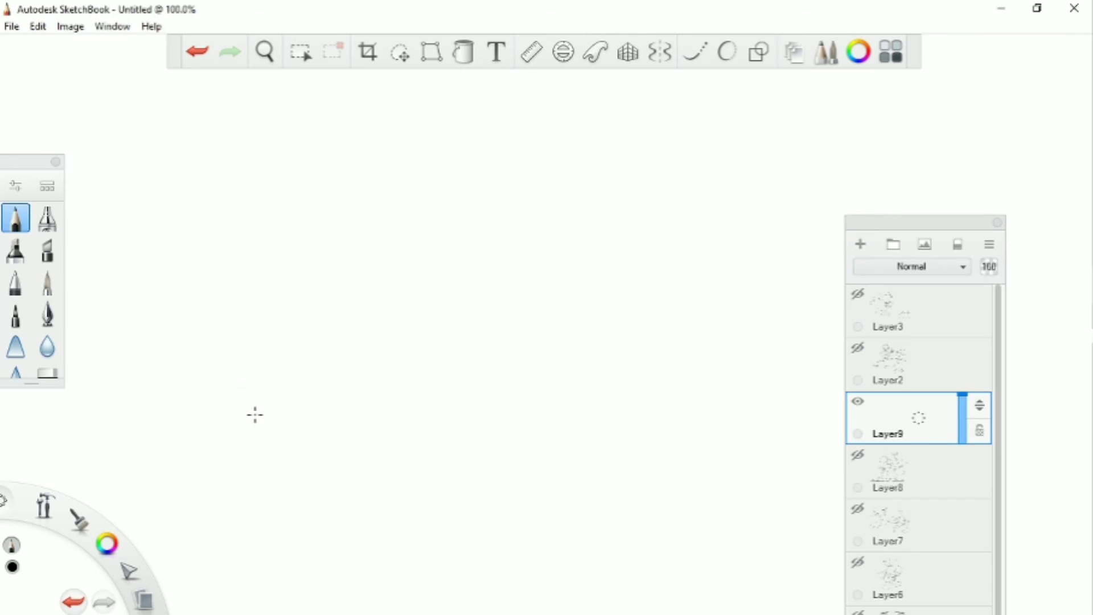
- Sketch the triangle-headed figure with spiky crest, one eye, box body, and zigzag legs
mouse_move(223, 453)
mouse_down()
mouse_move(297, 385)
mouse_move(296, 495)
mouse_up()
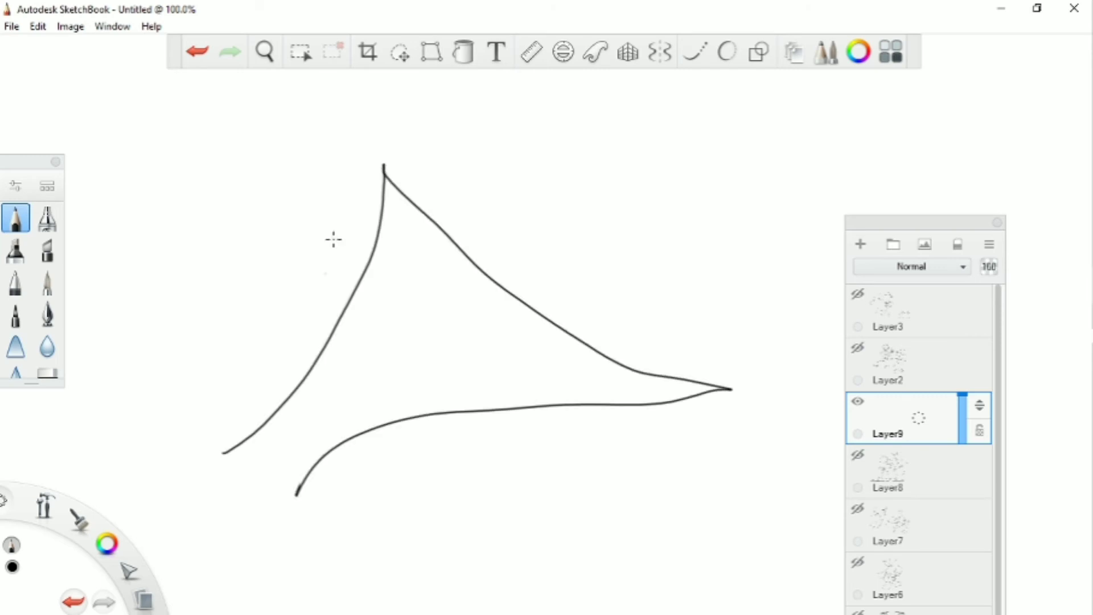
drag(273, 153, 399, 180)
drag(497, 310, 624, 482)
drag(282, 353, 378, 447)
drag(165, 540, 335, 532)
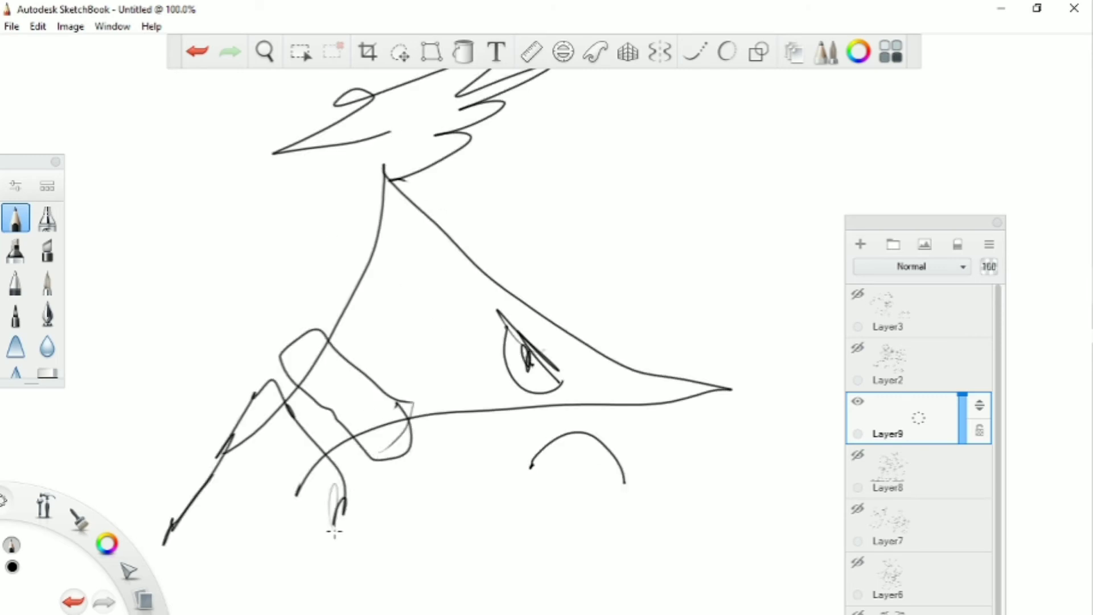
drag(306, 469, 334, 574)
drag(215, 468, 346, 576)
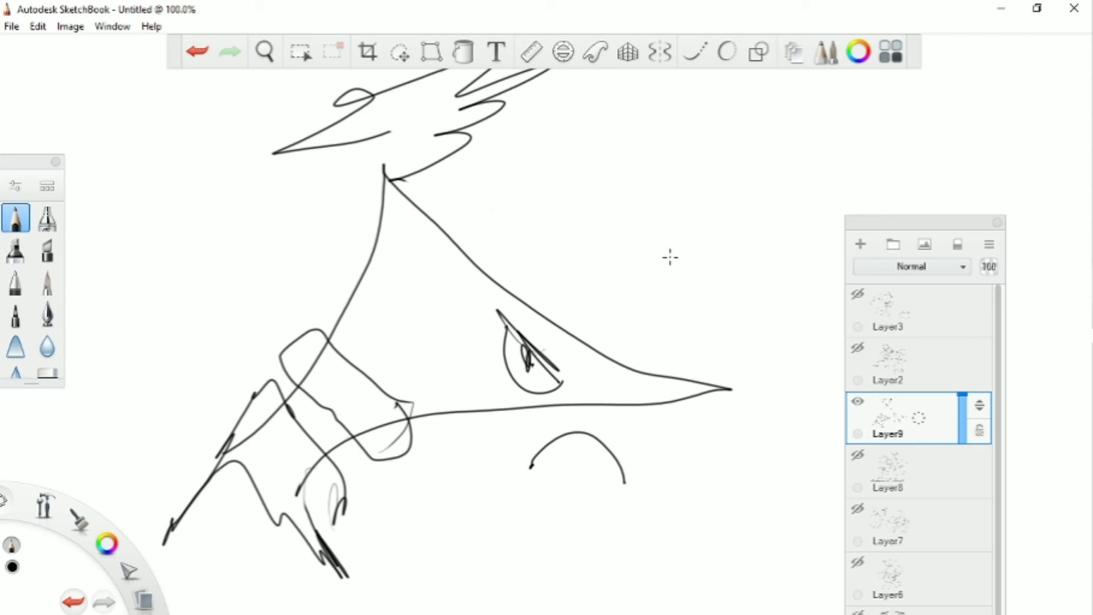
- Hide the triangle-headed sketch, then scroll #general down to the Shadow drawing's Santa guess
click(858, 401)
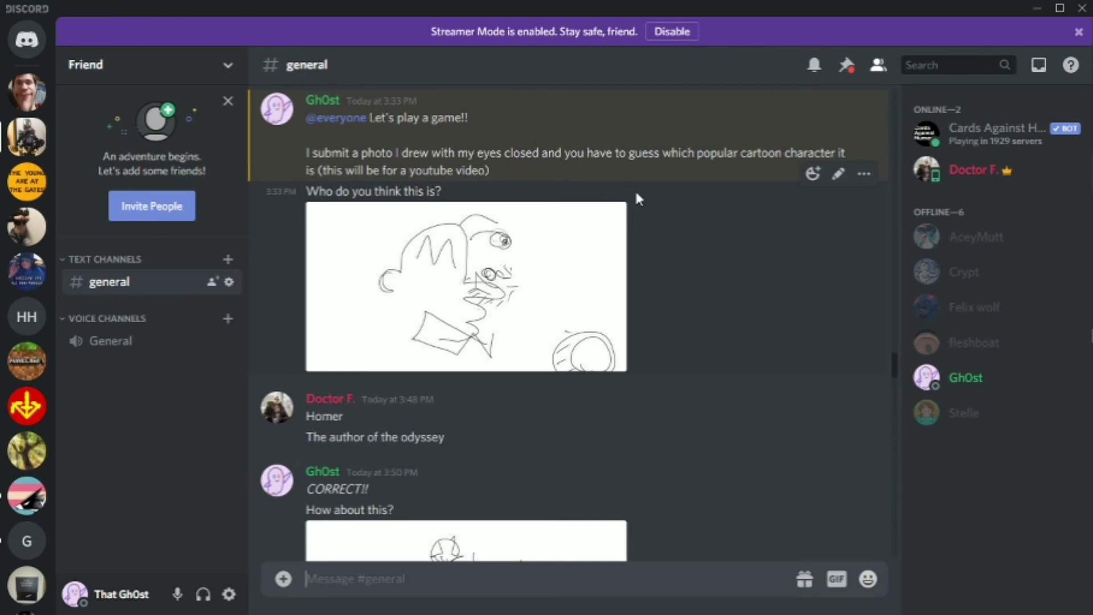
scroll(626, 319, down, 8)
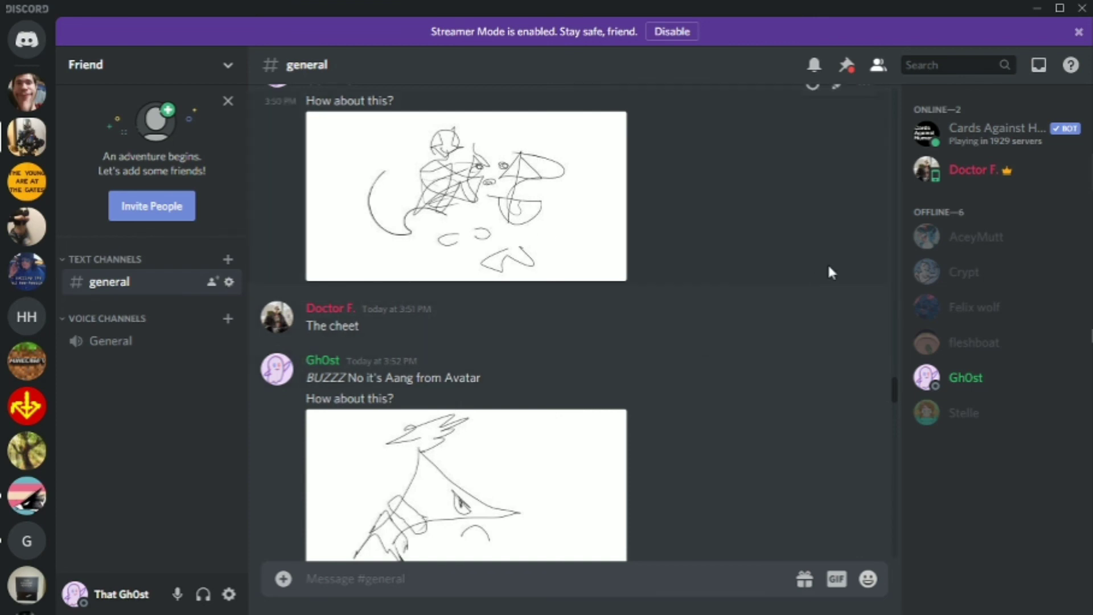
scroll(793, 412, down, 3)
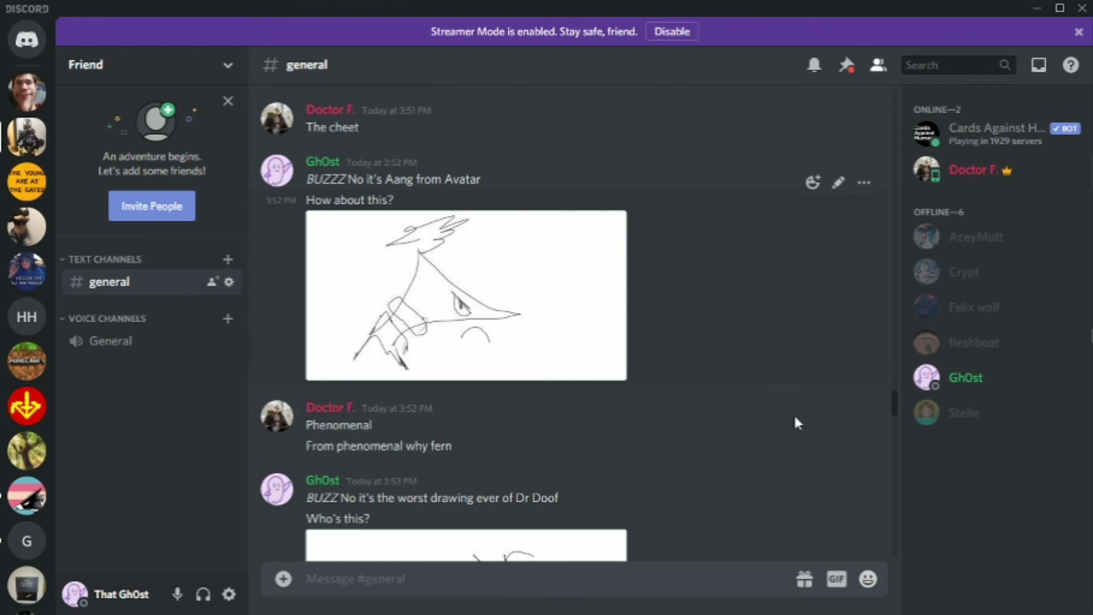
scroll(794, 412, down, 3)
scroll(793, 412, up, 1)
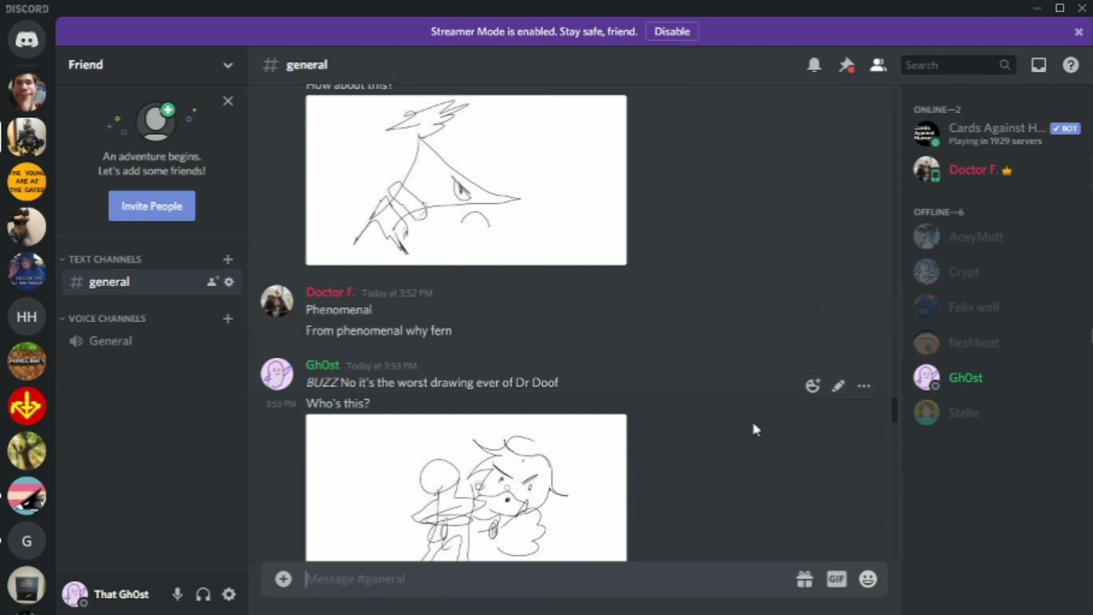
scroll(752, 421, down, 1)
scroll(754, 428, down, 3)
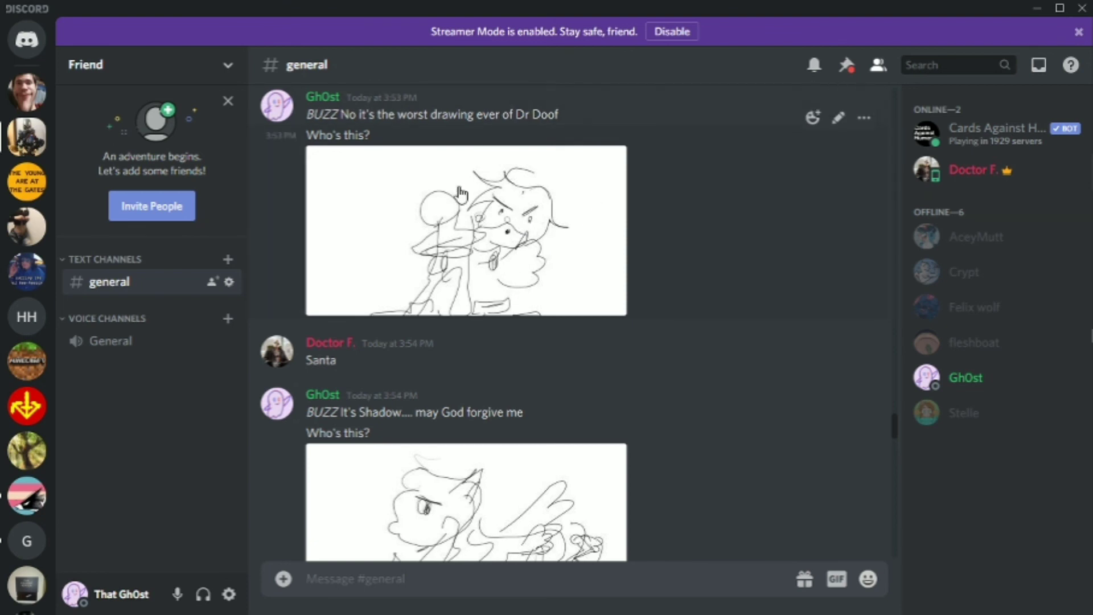
- Scroll #general past the Rainbowdash, Harry Potter and Megamind posts to the Shrek reveal
scroll(844, 404, down, 2)
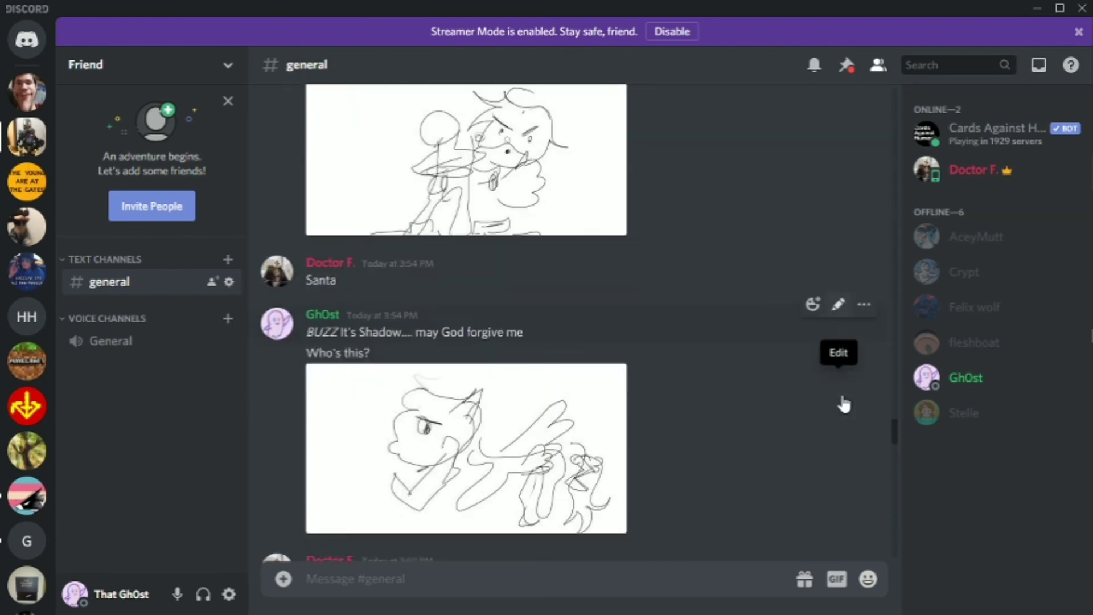
scroll(844, 404, down, 3)
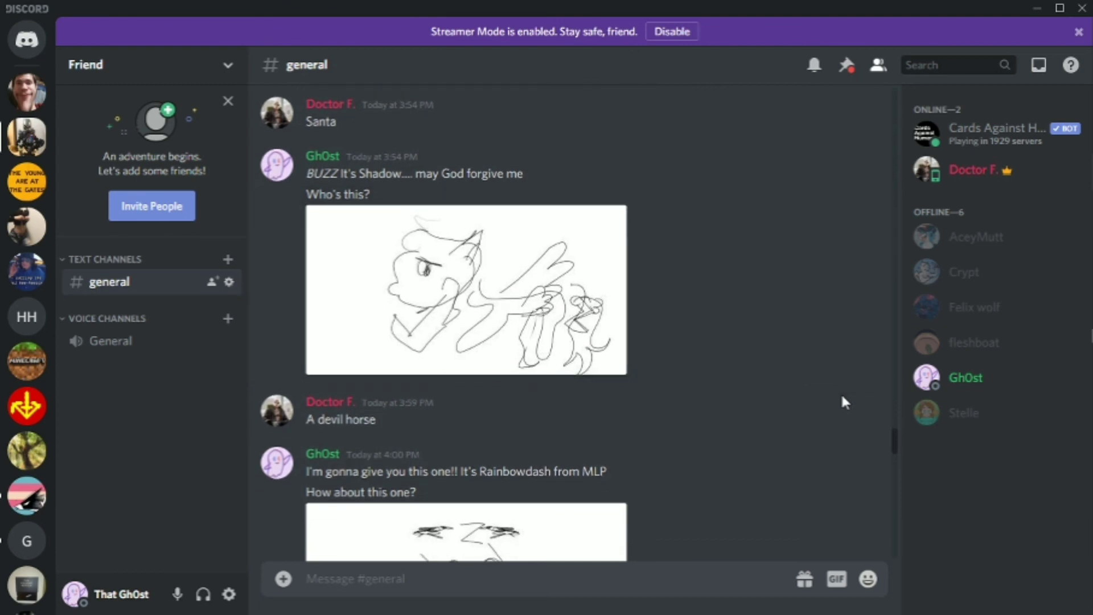
scroll(842, 396, down, 4)
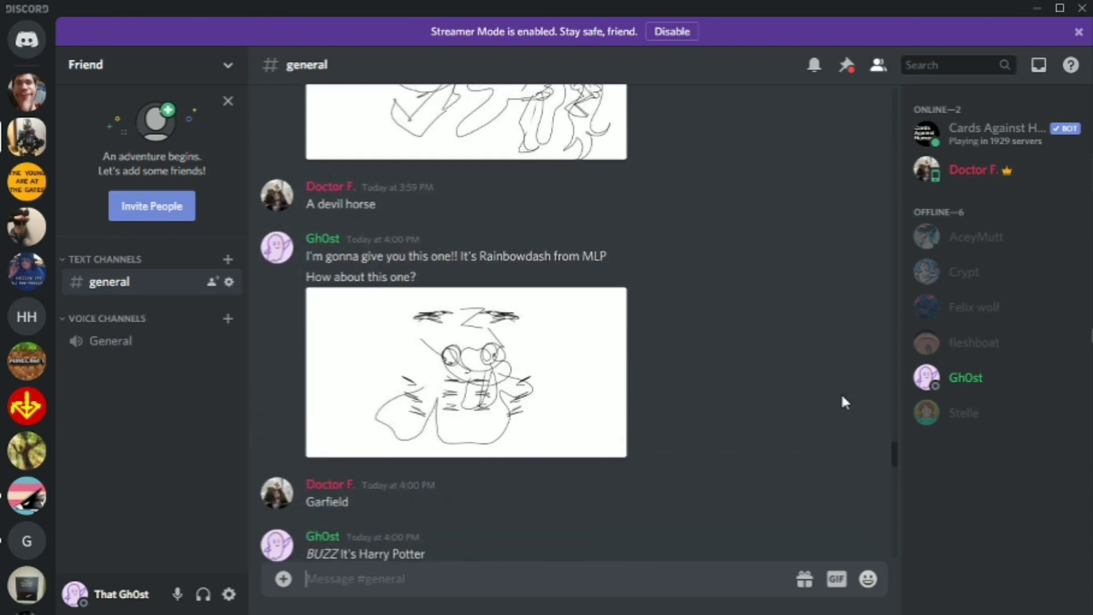
scroll(841, 396, down, 3)
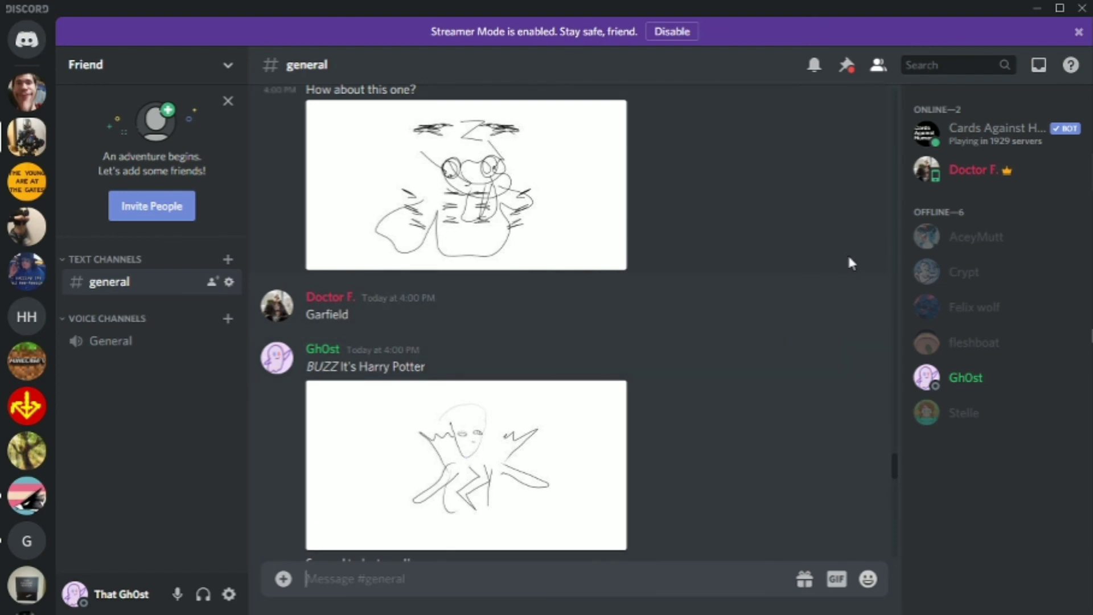
scroll(841, 330, down, 4)
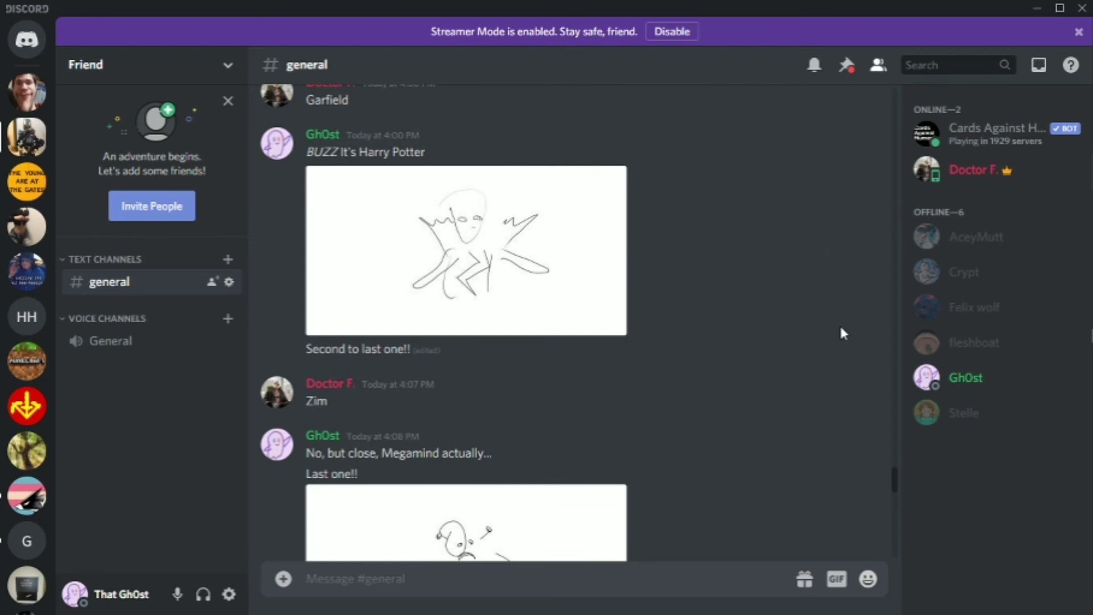
scroll(819, 382, down, 1)
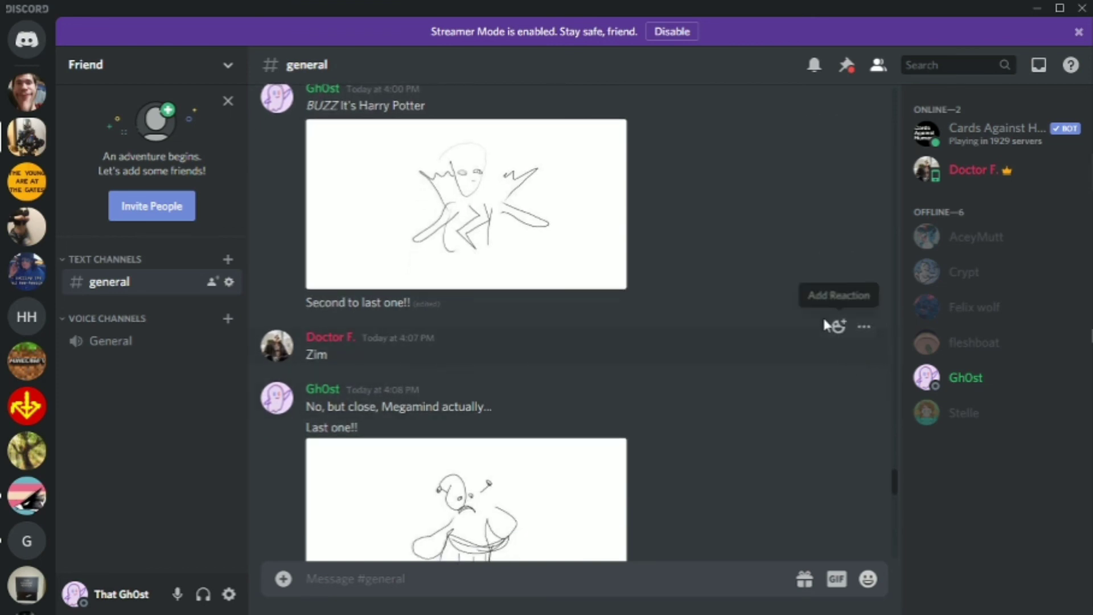
scroll(825, 324, down, 5)
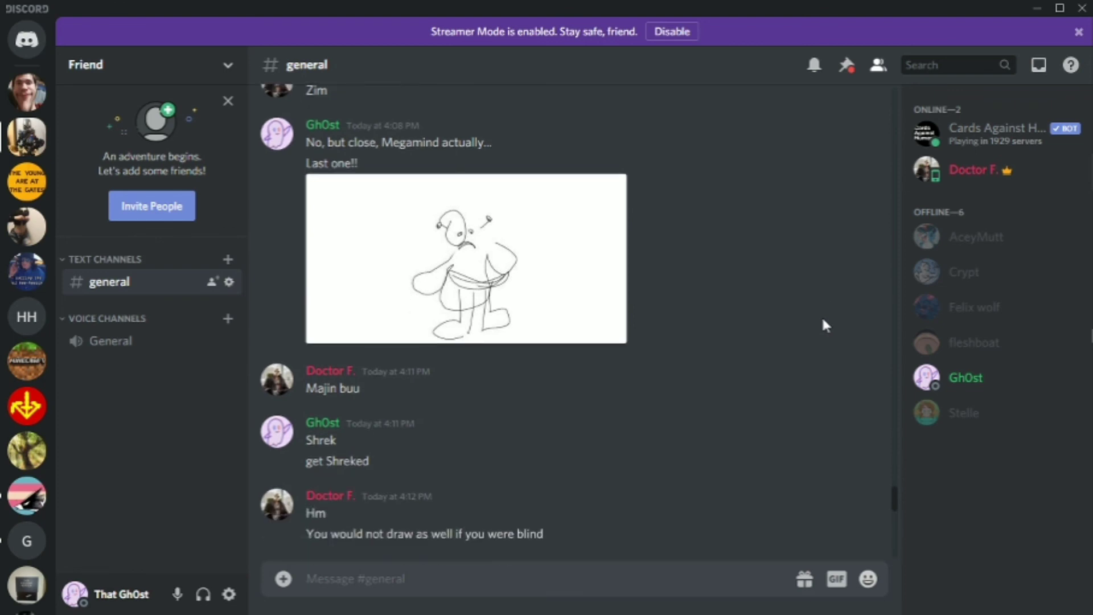